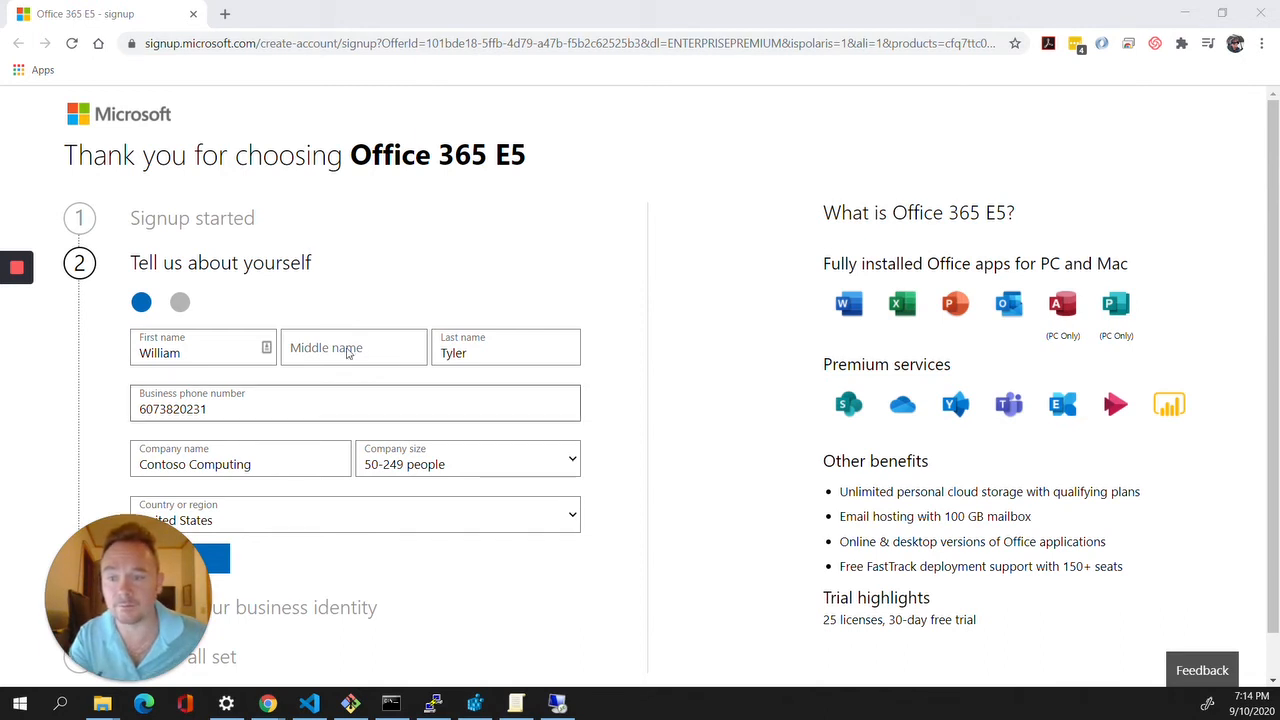
scroll(380, 403, "down", 1)
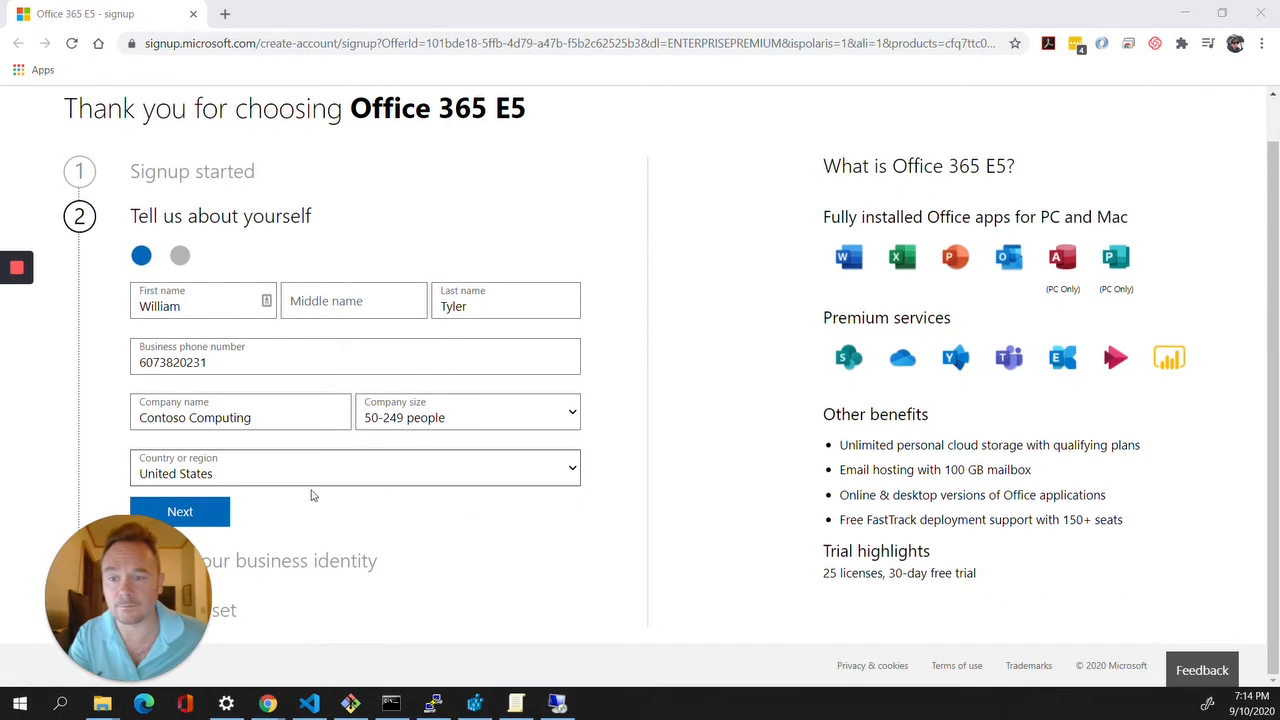
Submit the contact details, get a code texted, and verify the phone number
left_click(180, 511)
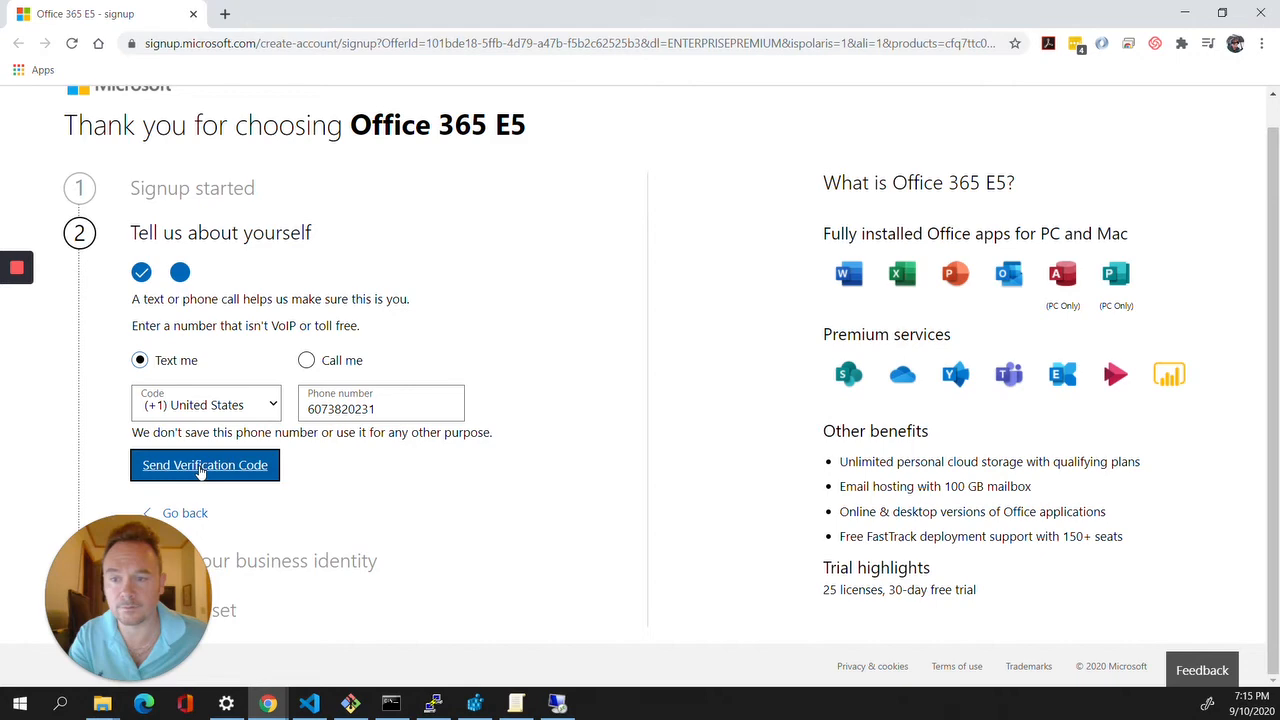
left_click(200, 468)
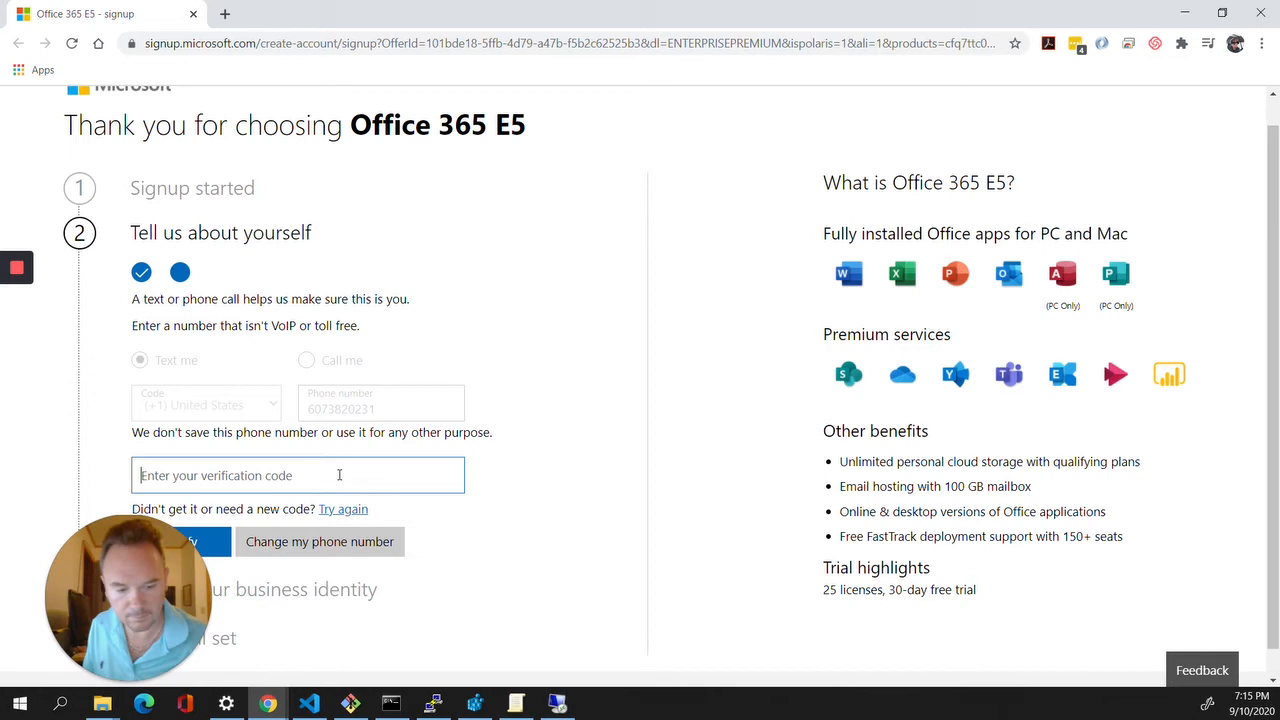
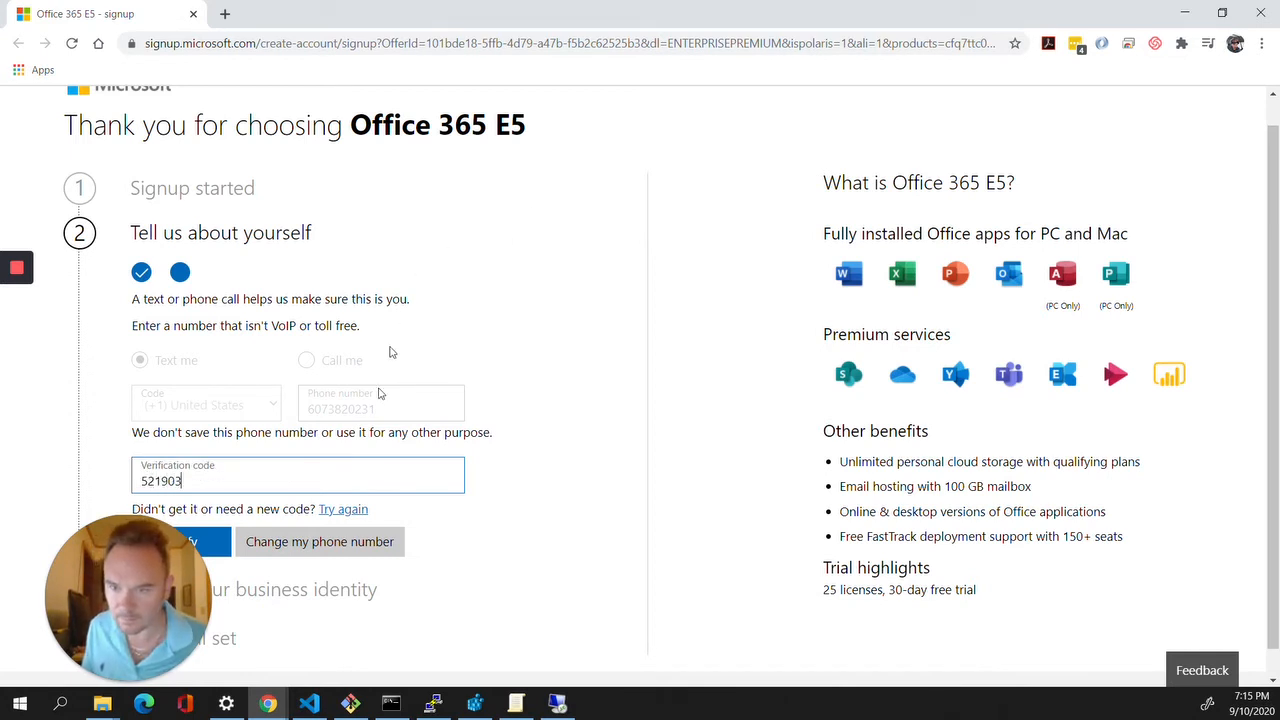
scroll(395, 355, "down", 1)
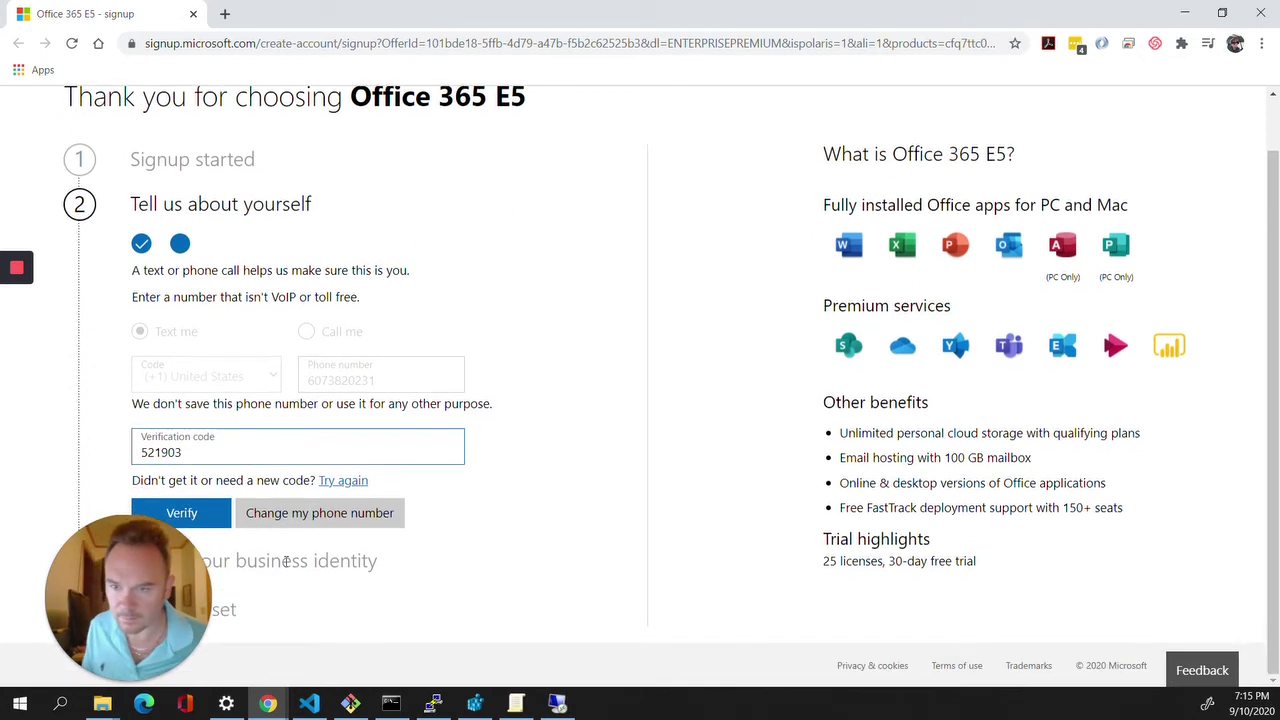
left_click(205, 516)
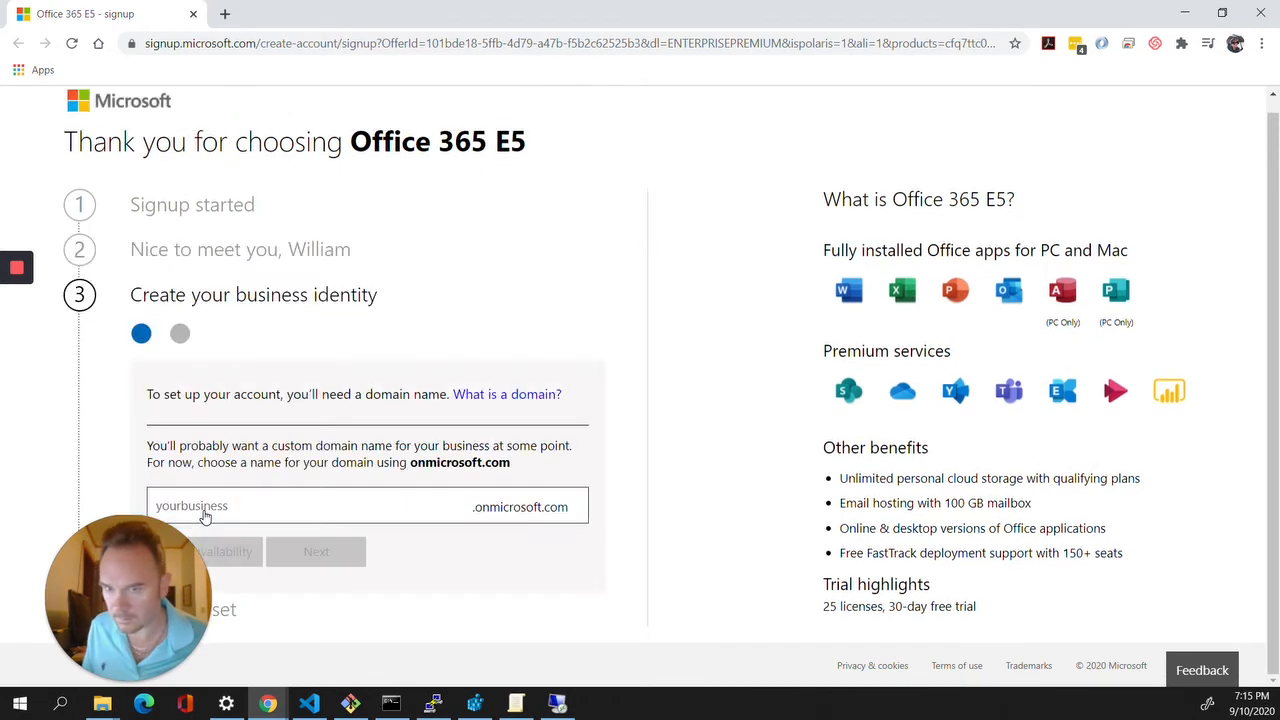
Enter ContosoComputingLLC as the onmicrosoft.com domain and check its availability
left_click(250, 508)
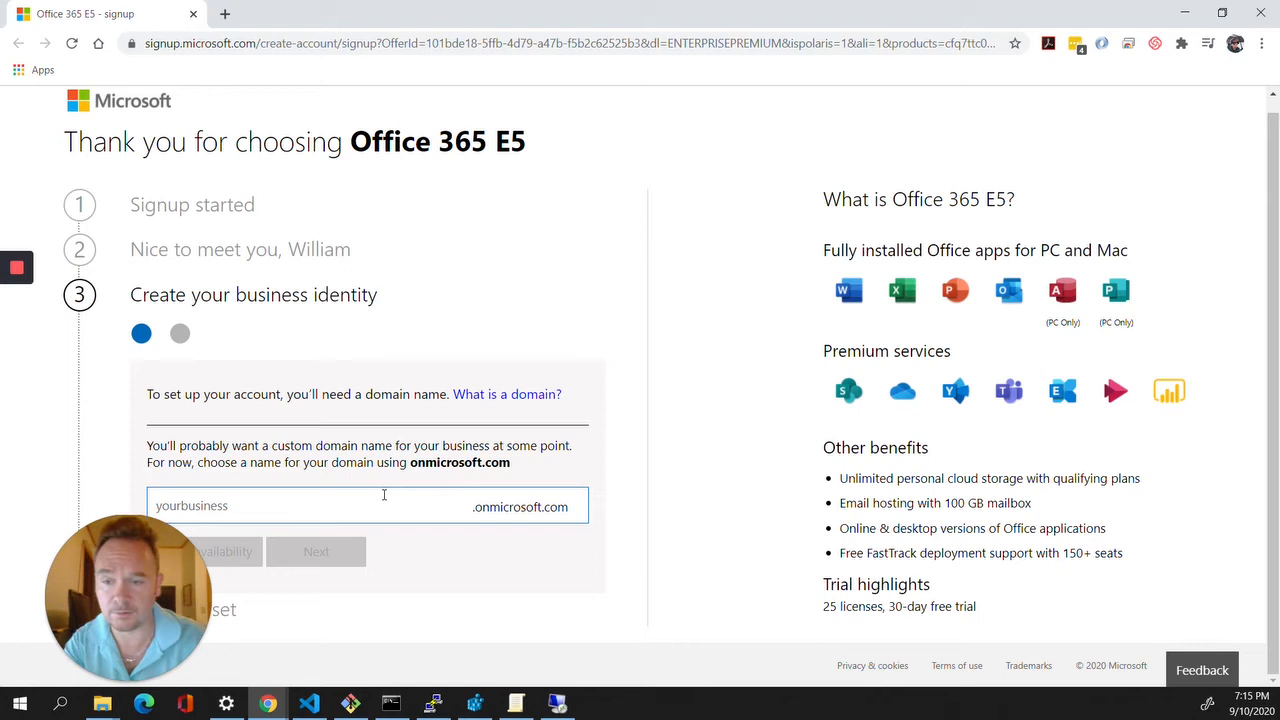
type("contoso")
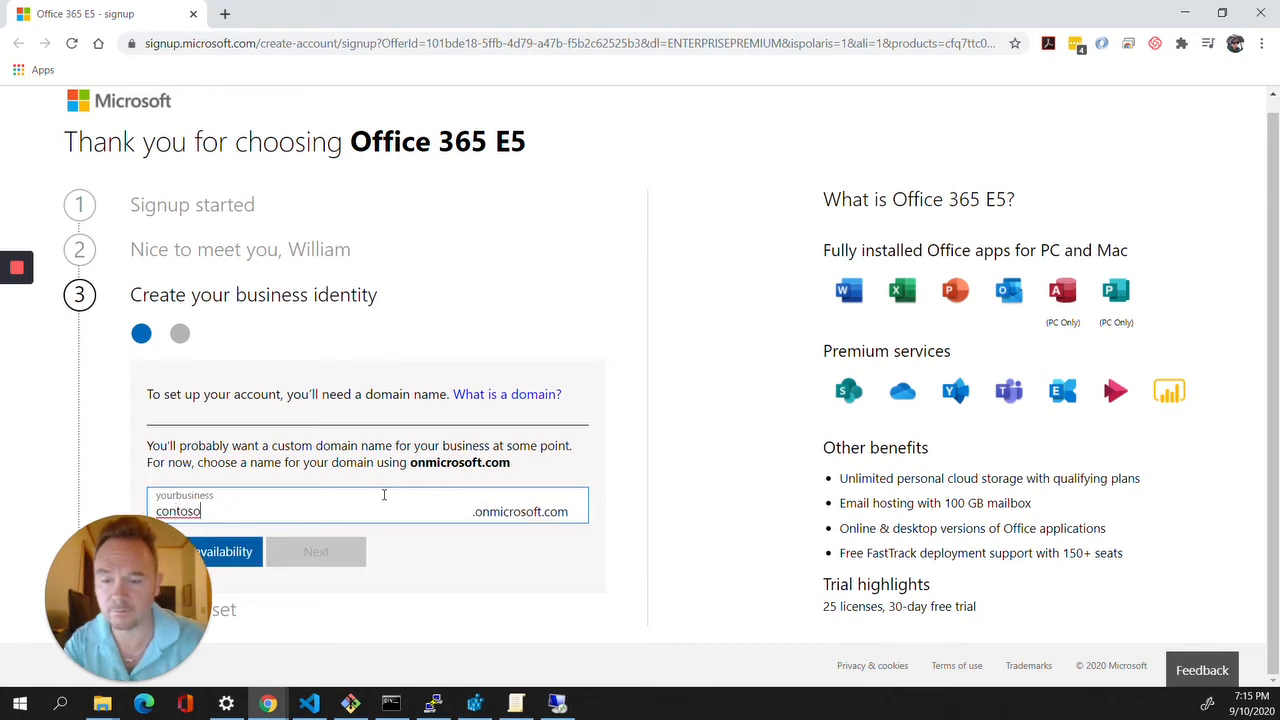
key("BackSpace")
key("BackSpace")
key("BackSpace")
key("BackSpace")
key("BackSpace")
type("Con")
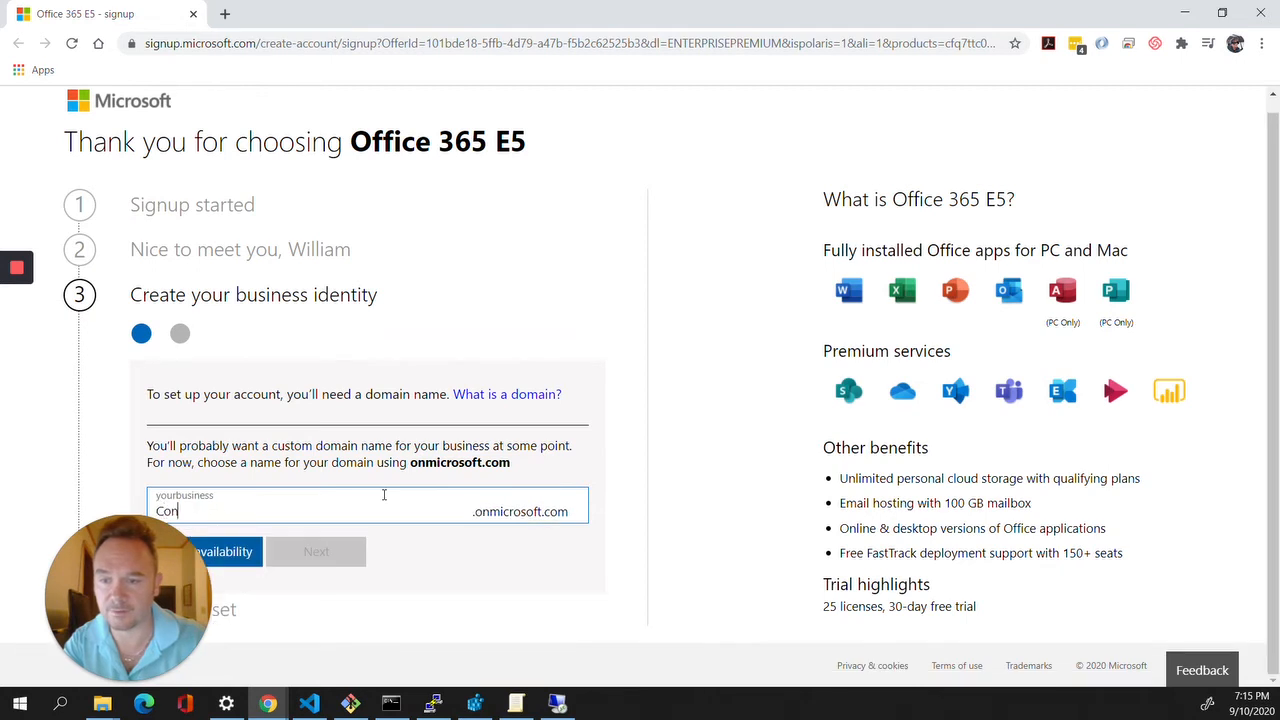
type("toso")
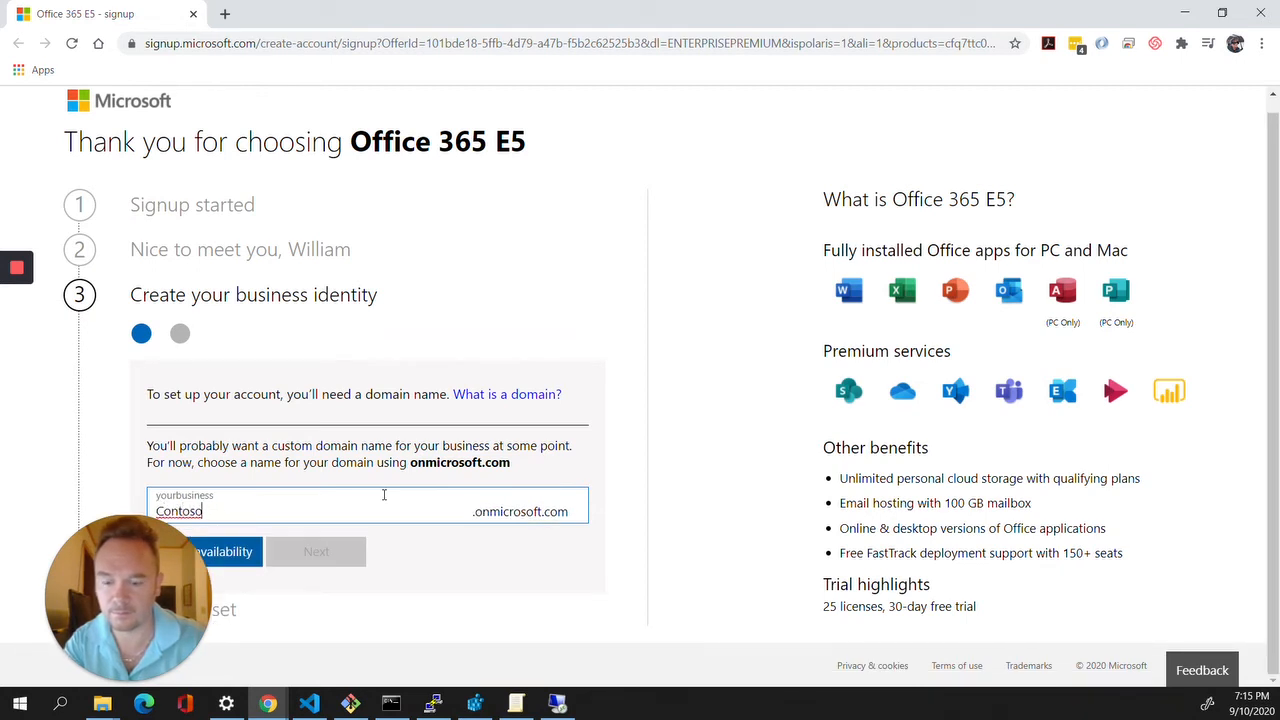
type("LLC")
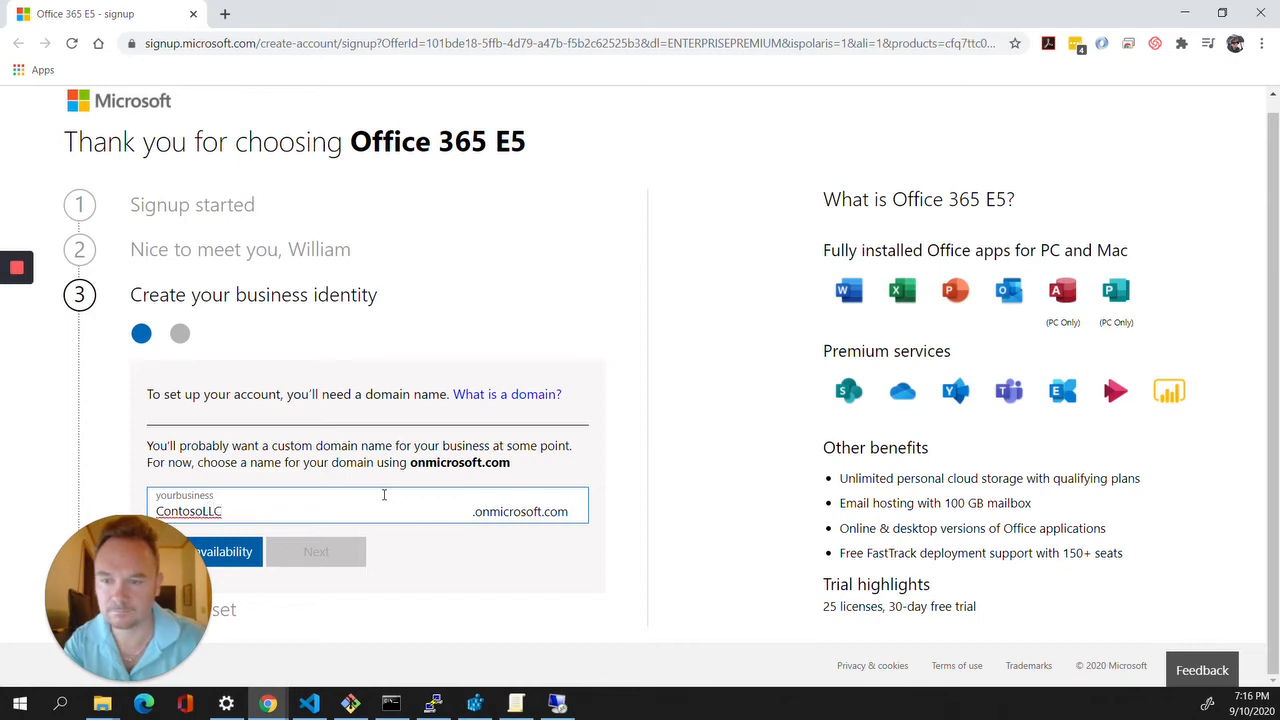
key("BackSpace")
key("BackSpace")
type("Co")
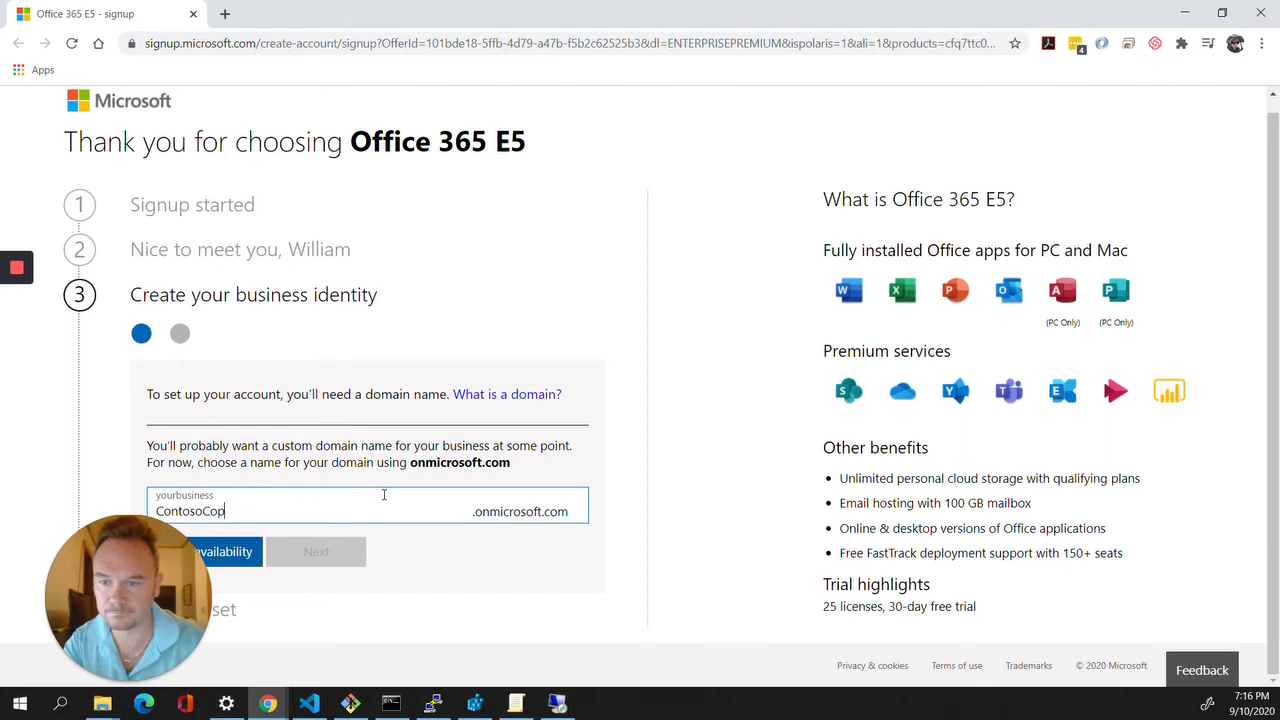
type("mputing")
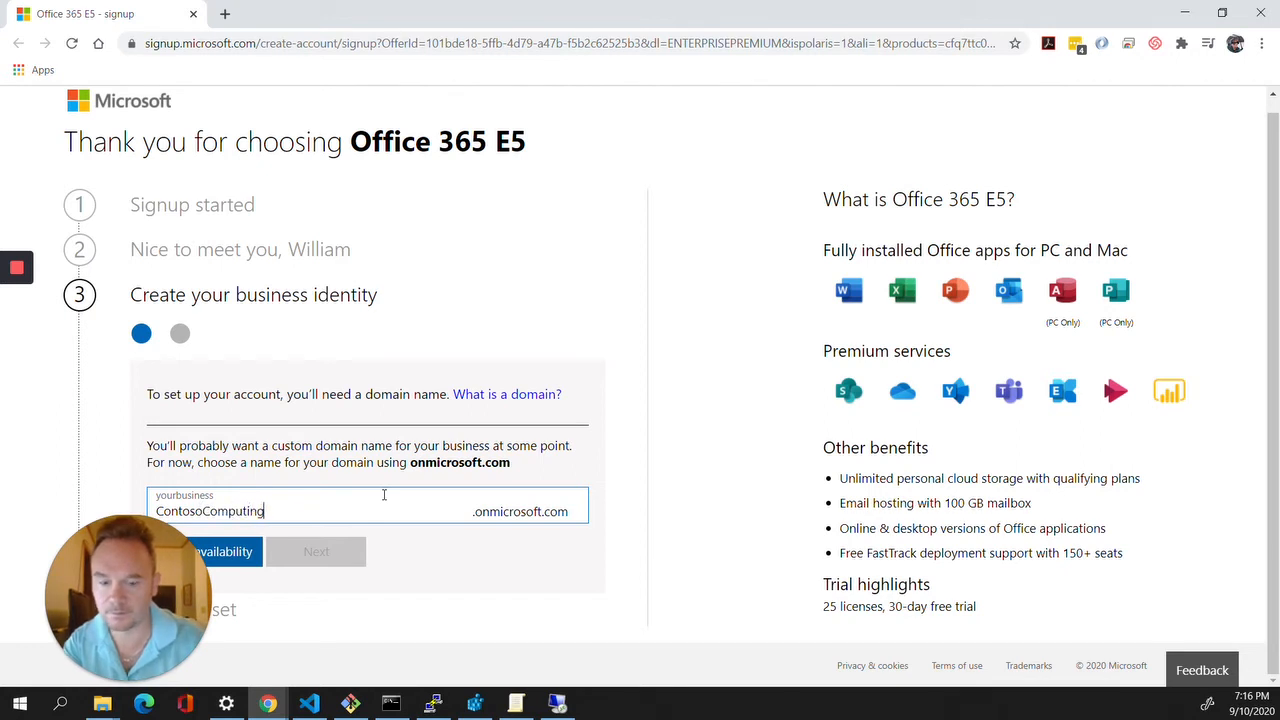
type("LLC")
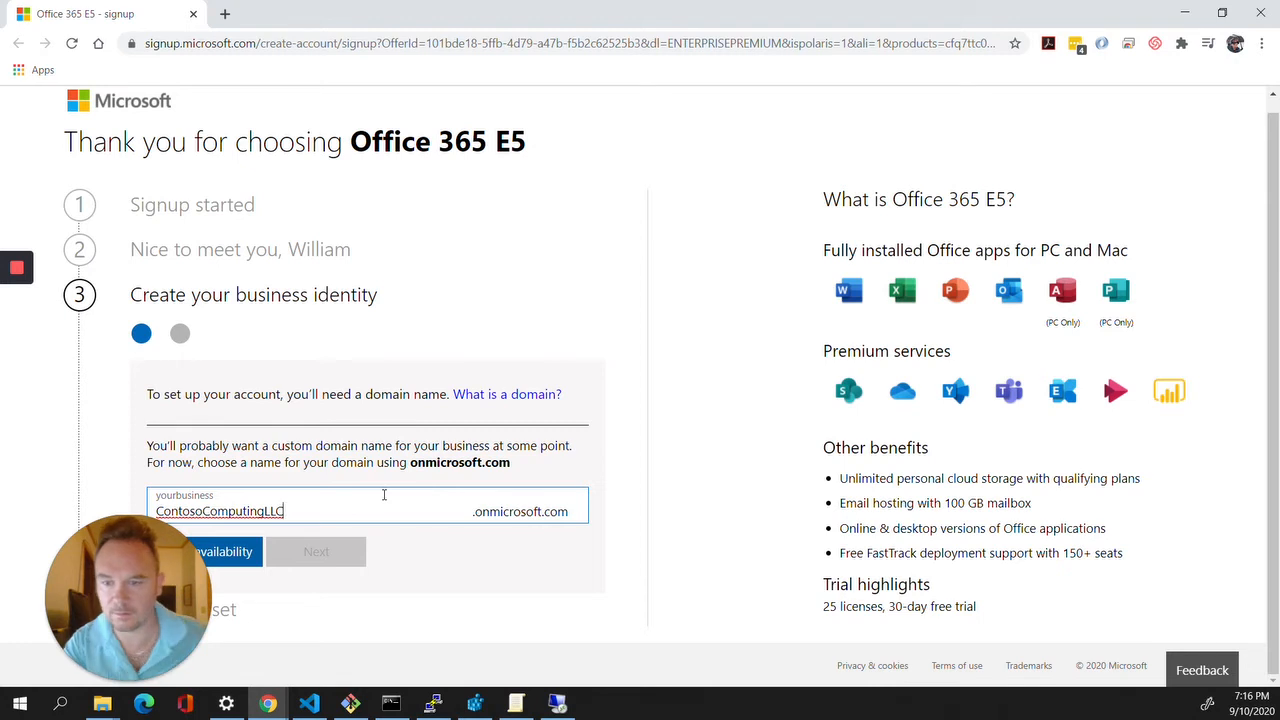
left_click(244, 556)
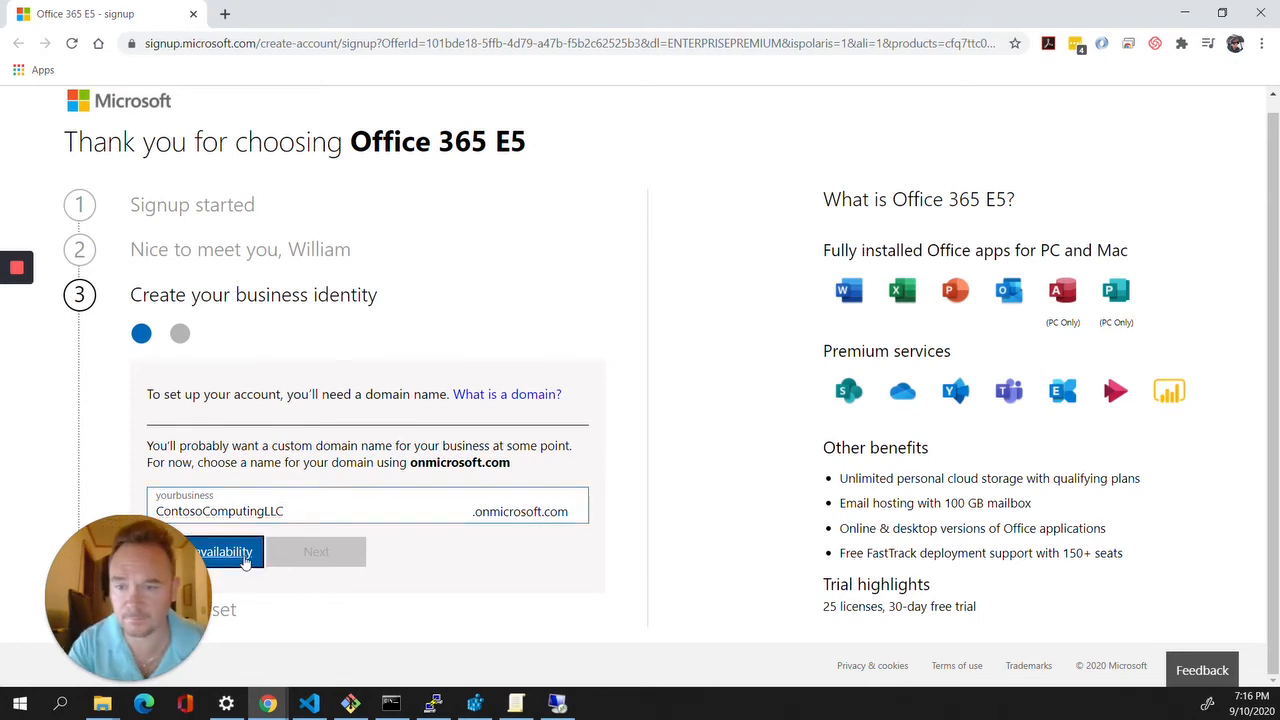
scroll(407, 488, "down", 1)
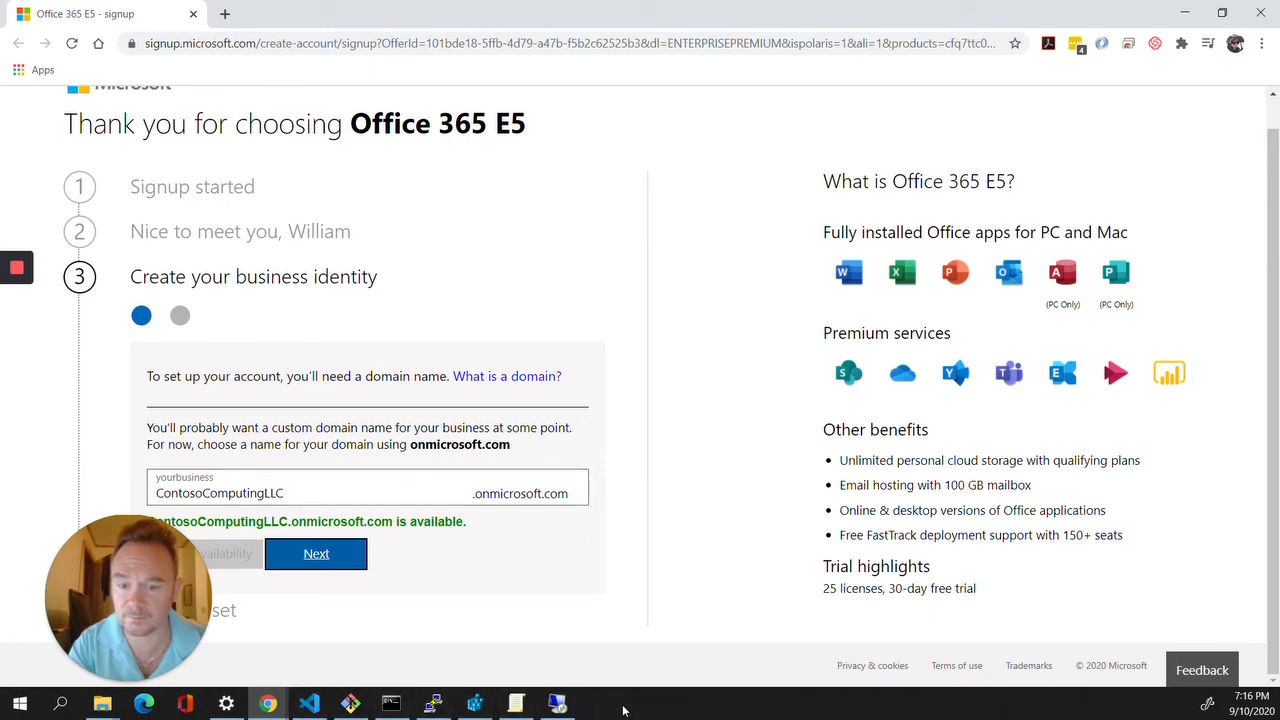
Switch to the full-screen remote desktop session and unlock the DC1 virtual machine
left_click(557, 703)
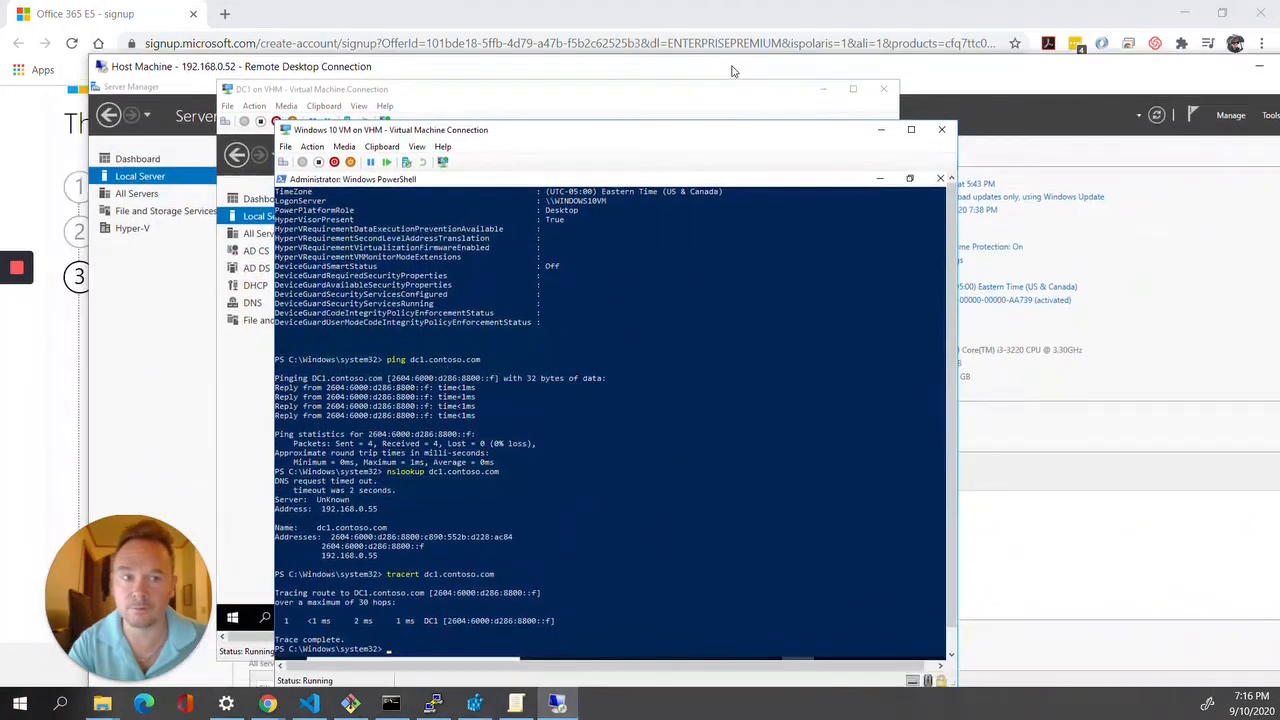
double_click(1140, 70)
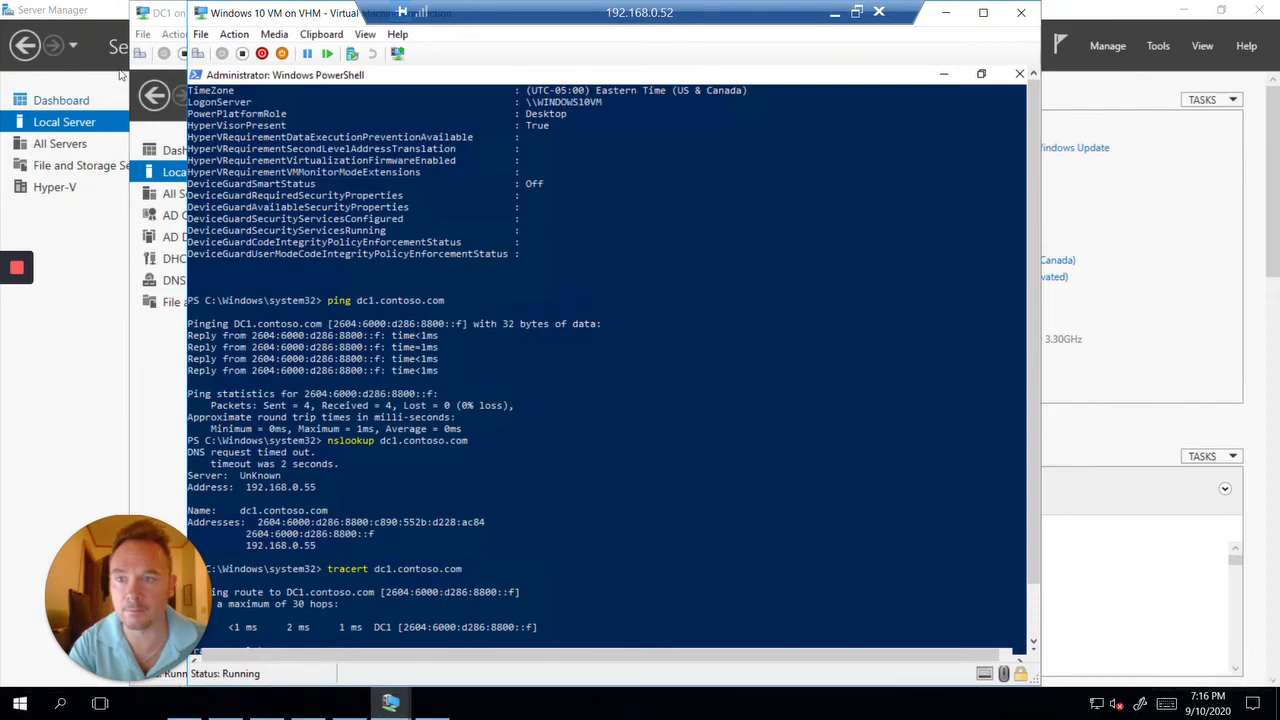
left_click(165, 22)
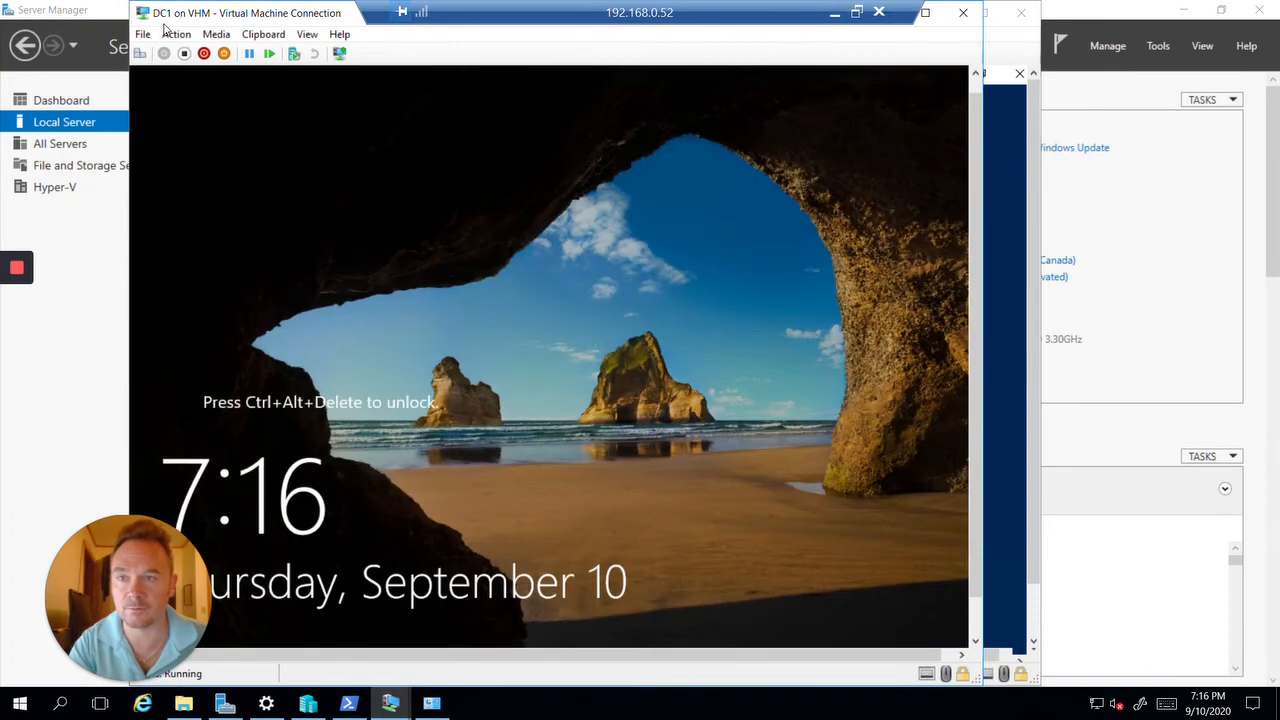
left_click(141, 53)
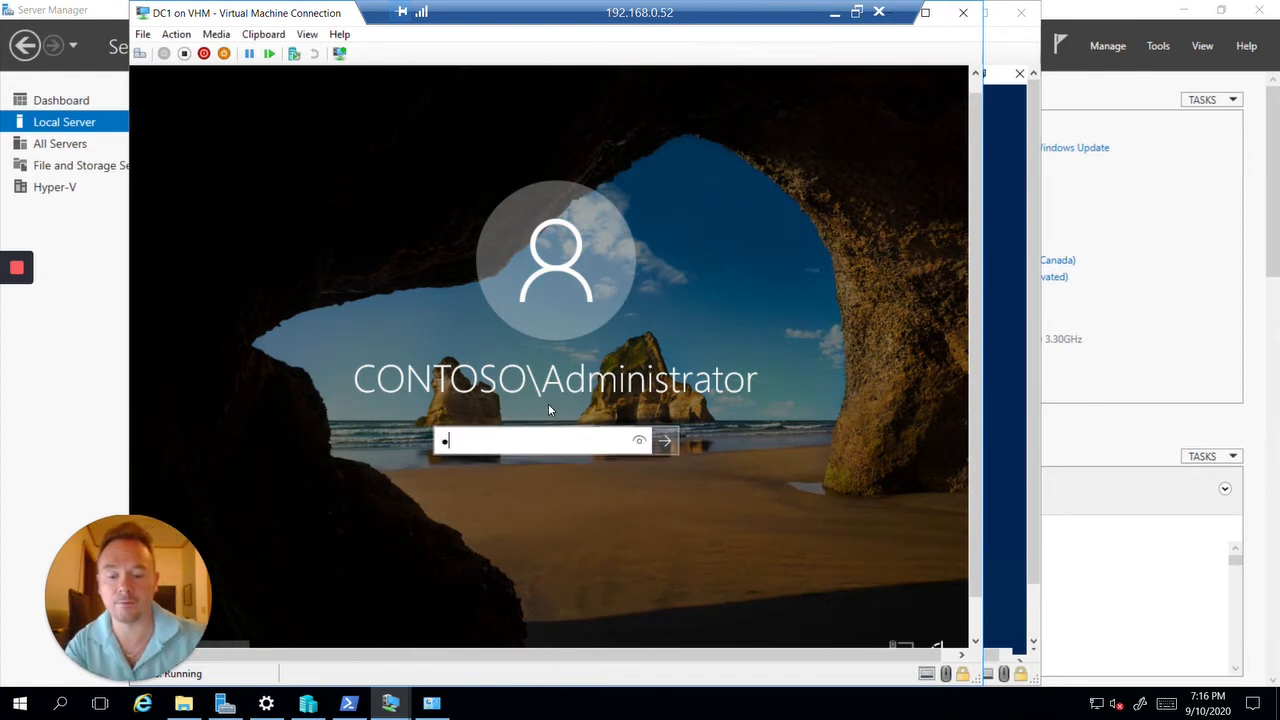
type("*****")
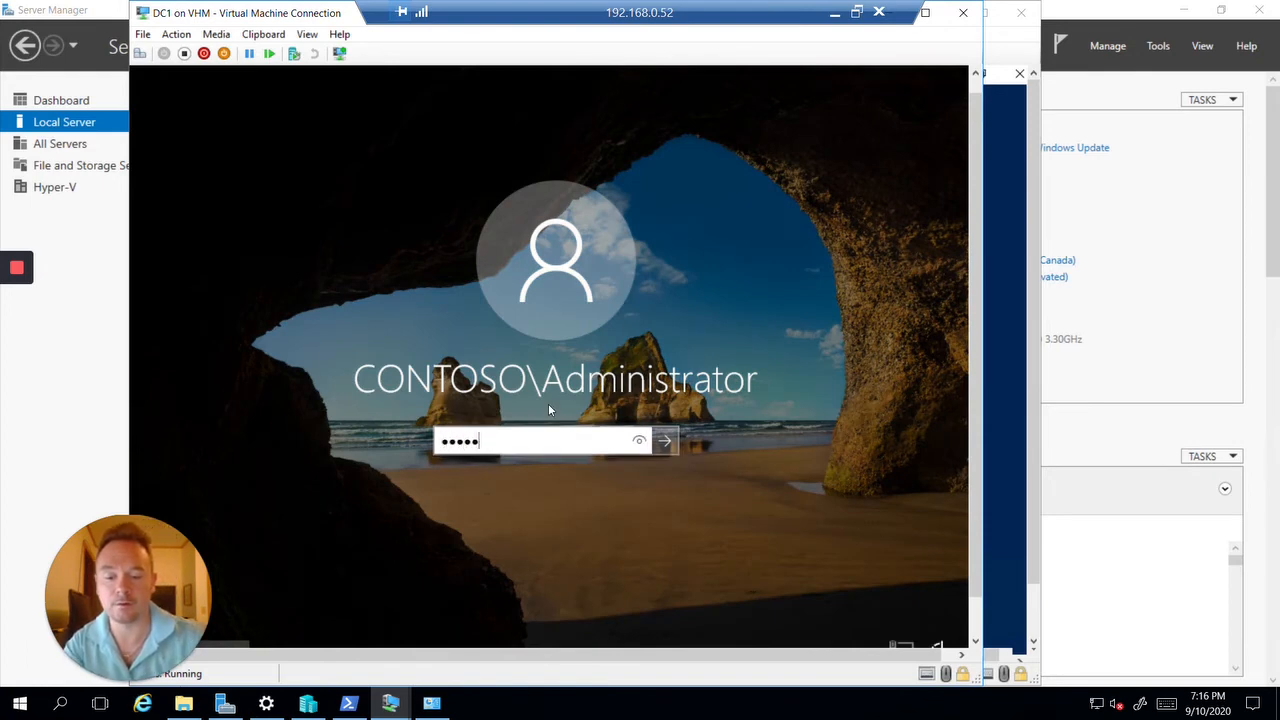
type("****")
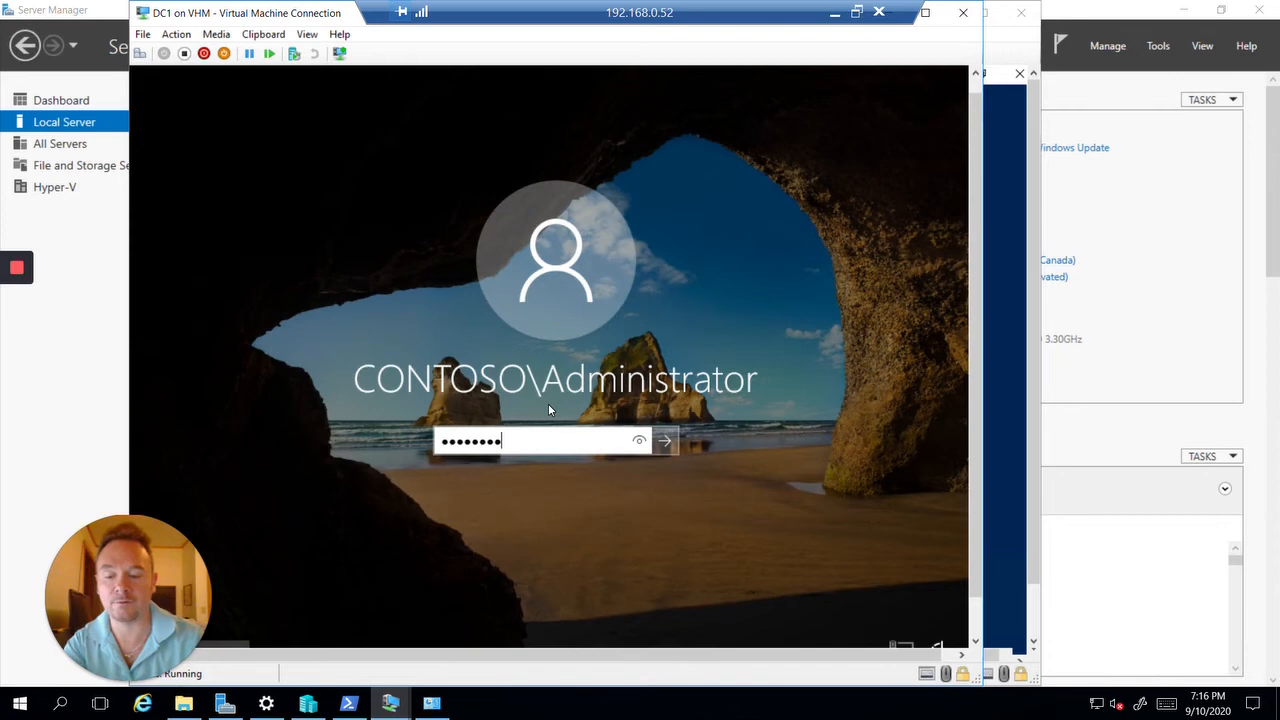
type("*")
Sign in to DC1 as Administrator after retyping the password once
key("Return")
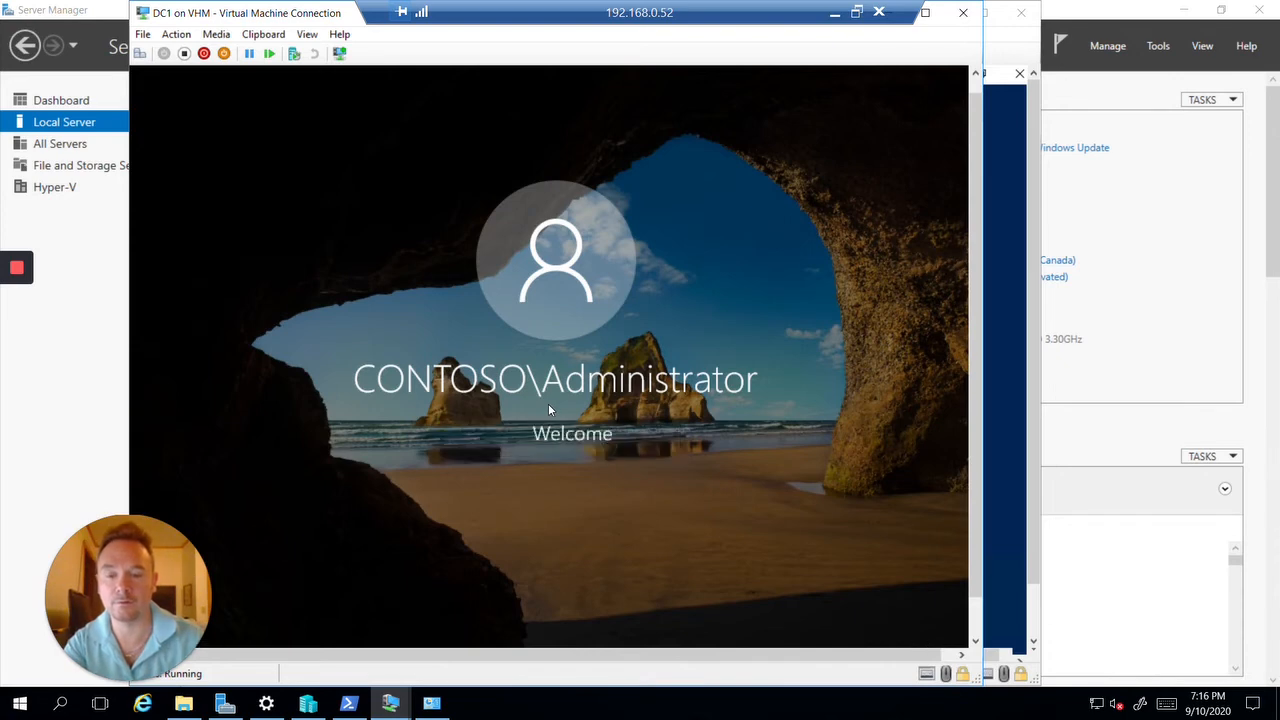
key("Return")
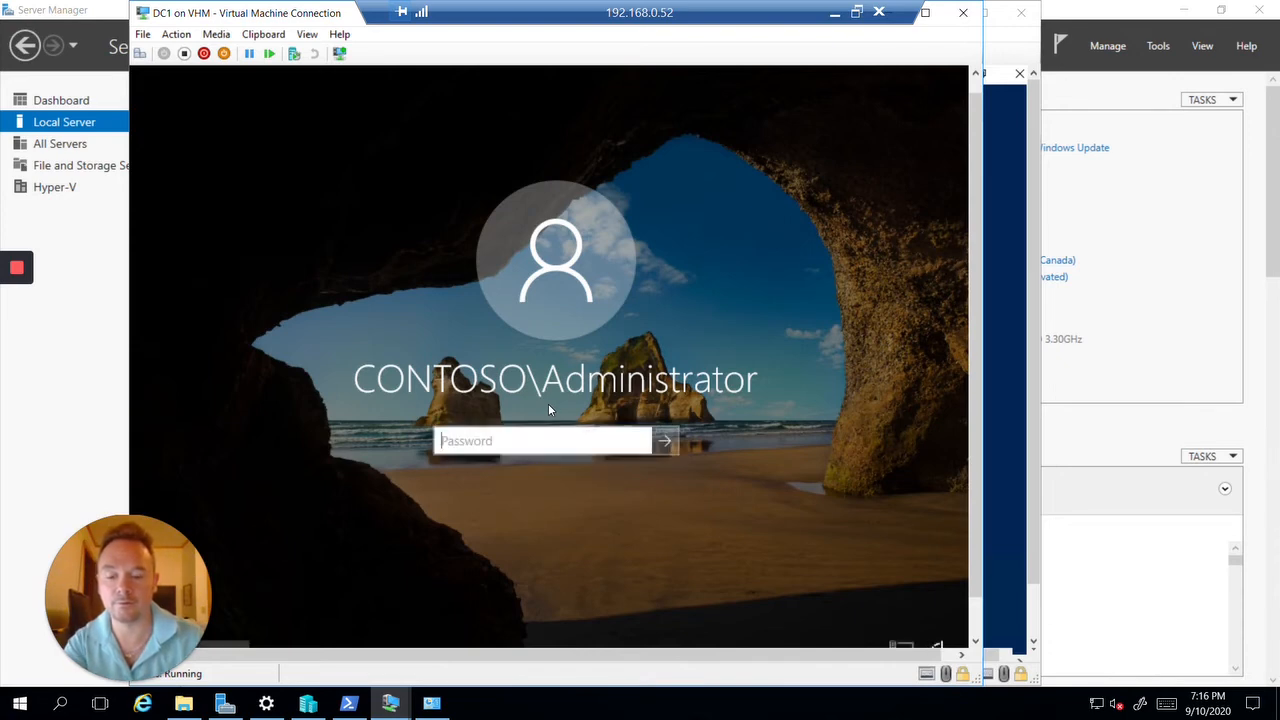
type("******")
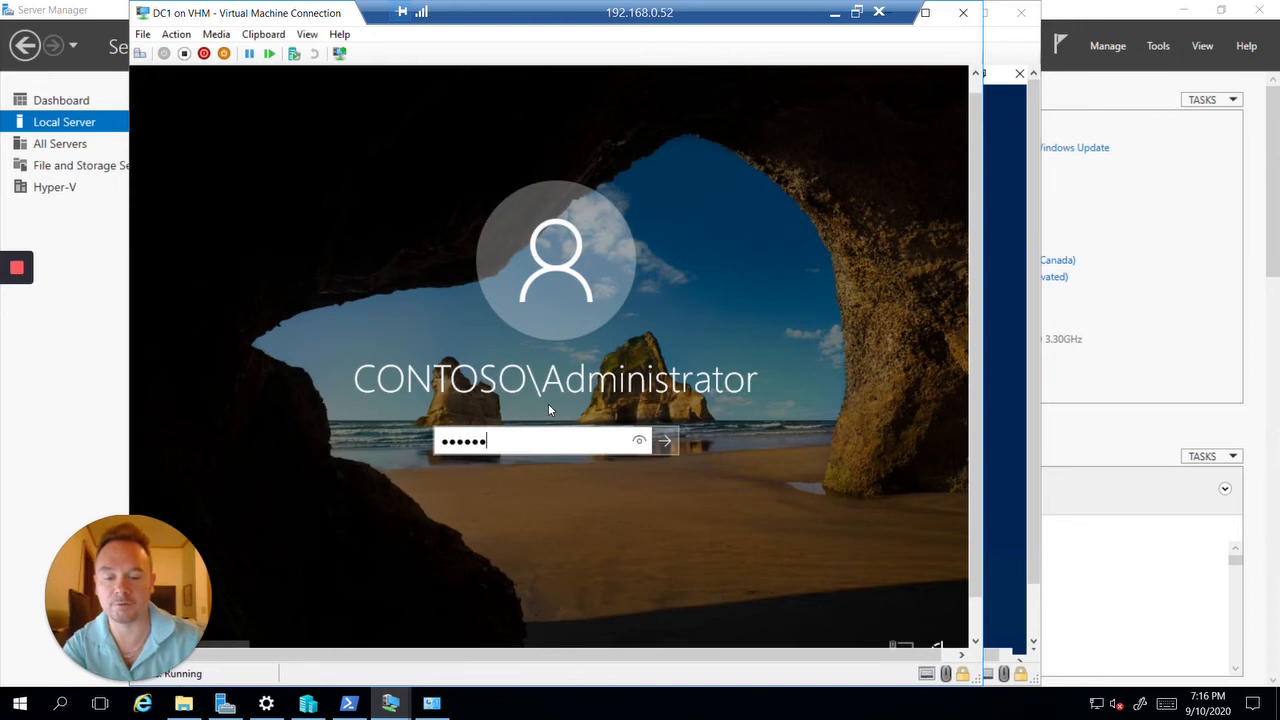
type("****")
key("Return")
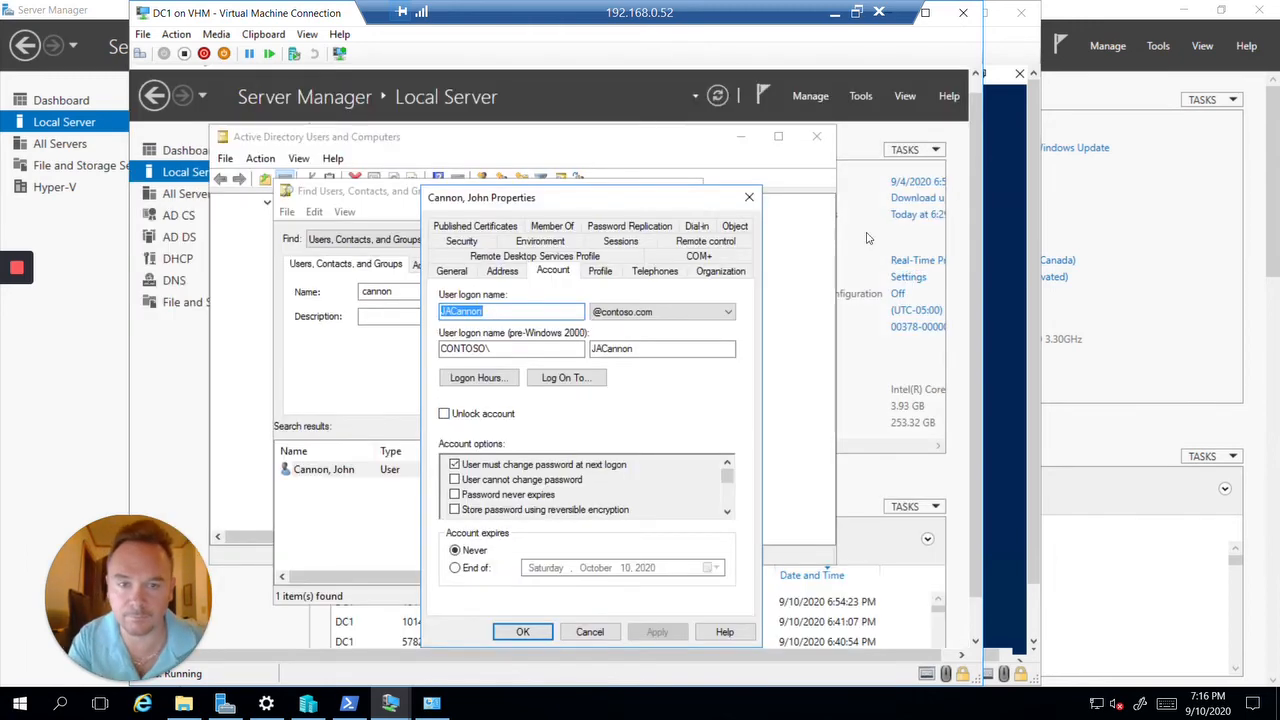
Check the user's organization details on DC1, then accept the available domain
left_click(720, 271)
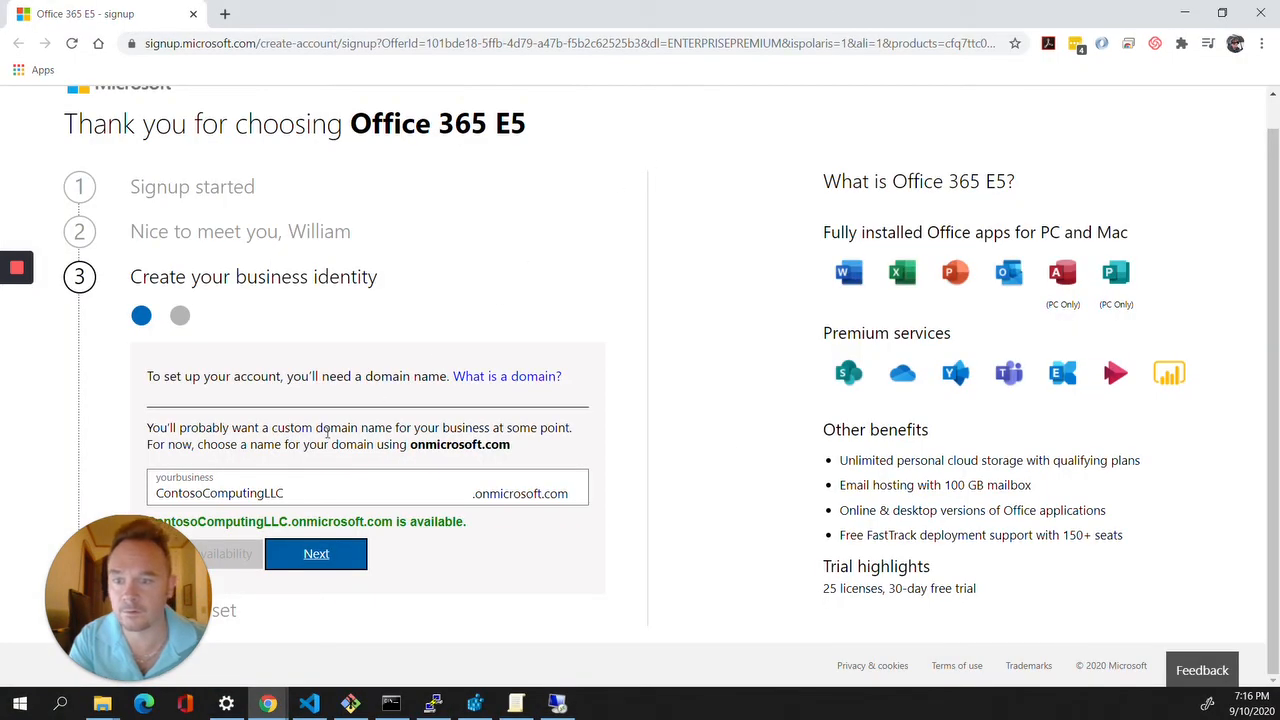
left_click(326, 569)
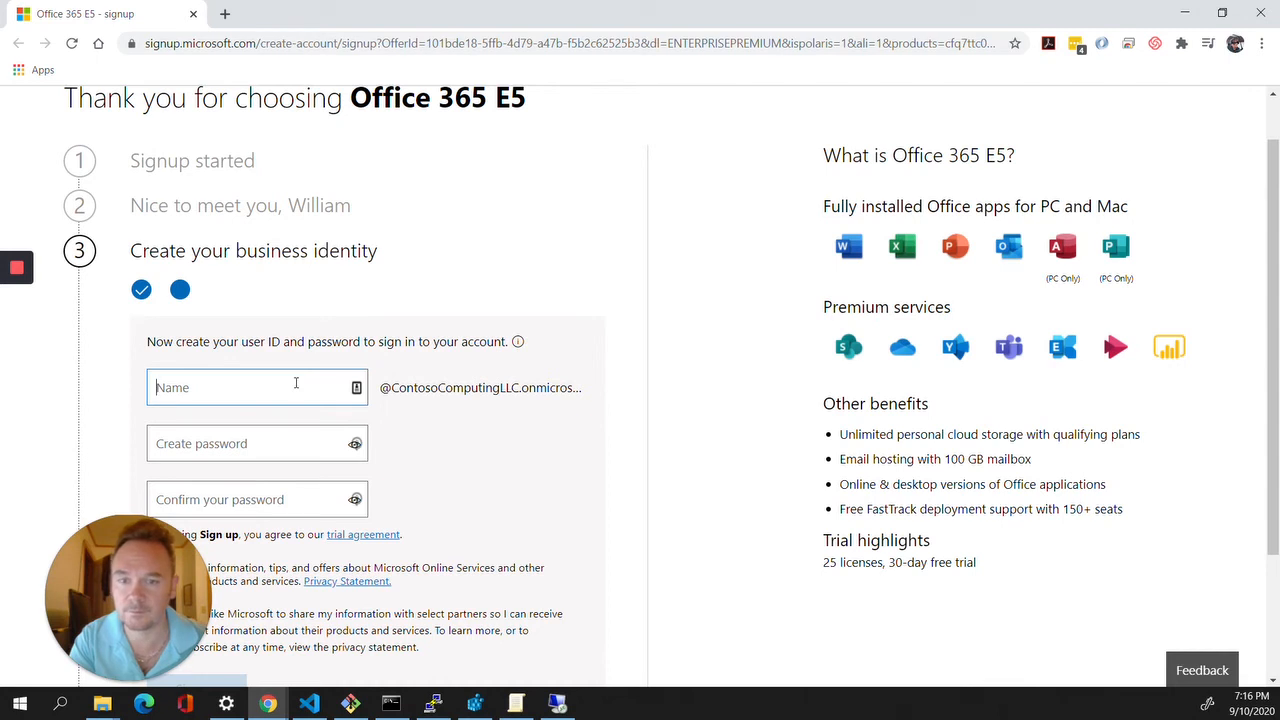
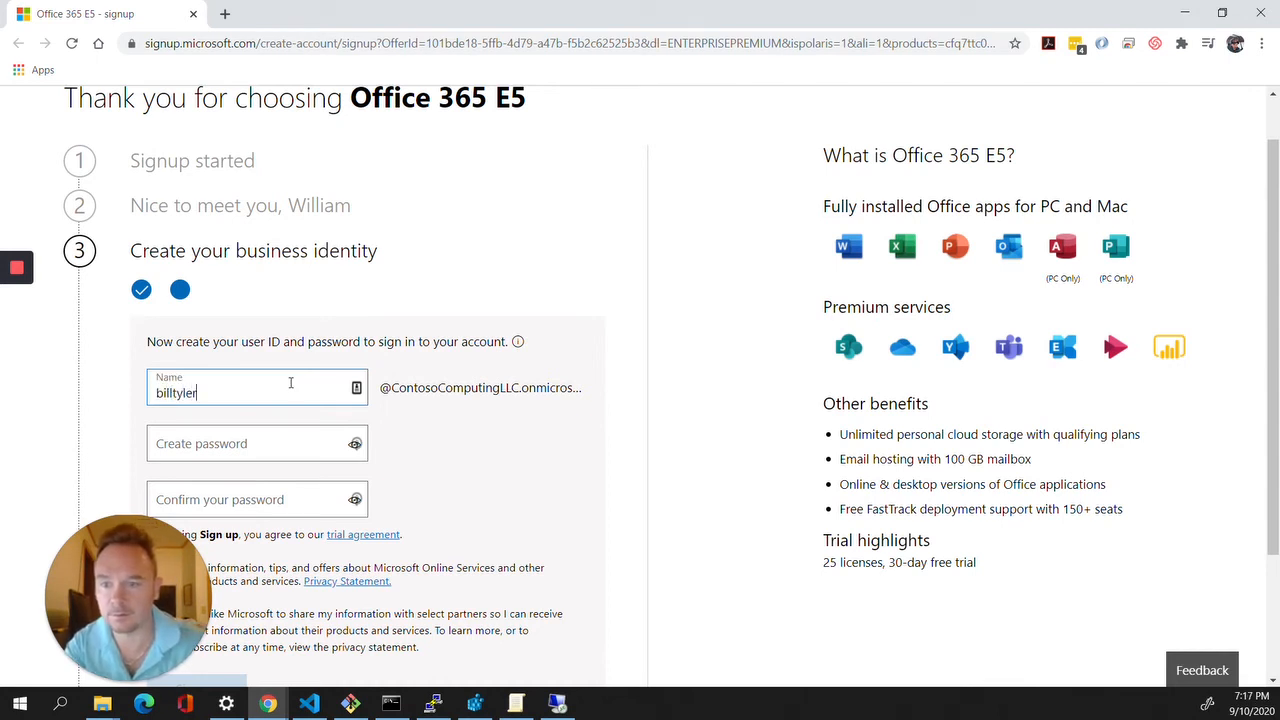
key("Tab")
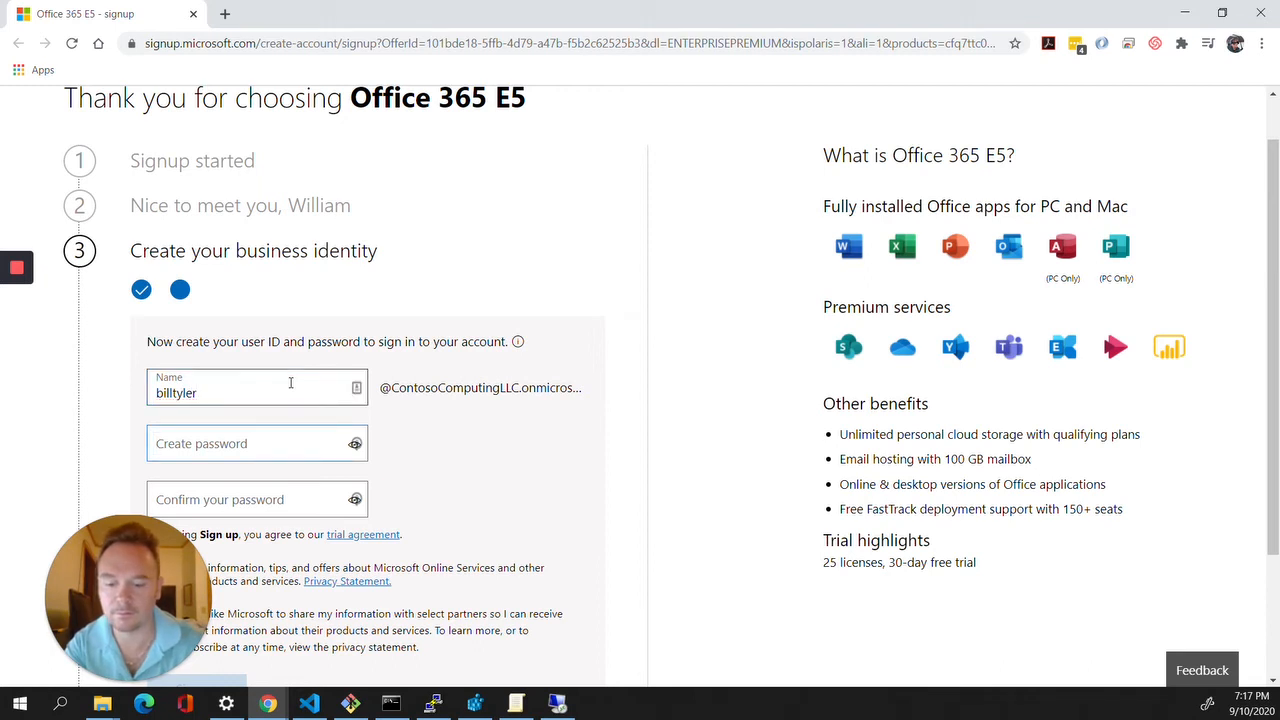
type("xxx")
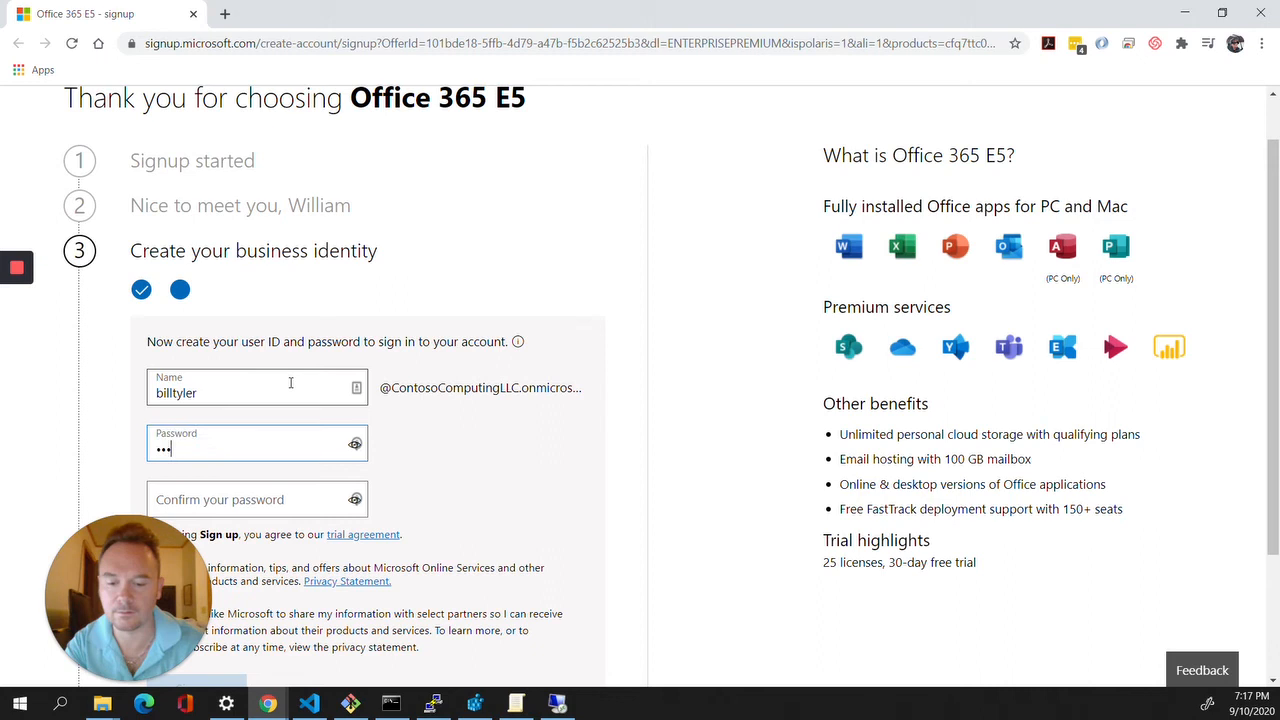
type("xx")
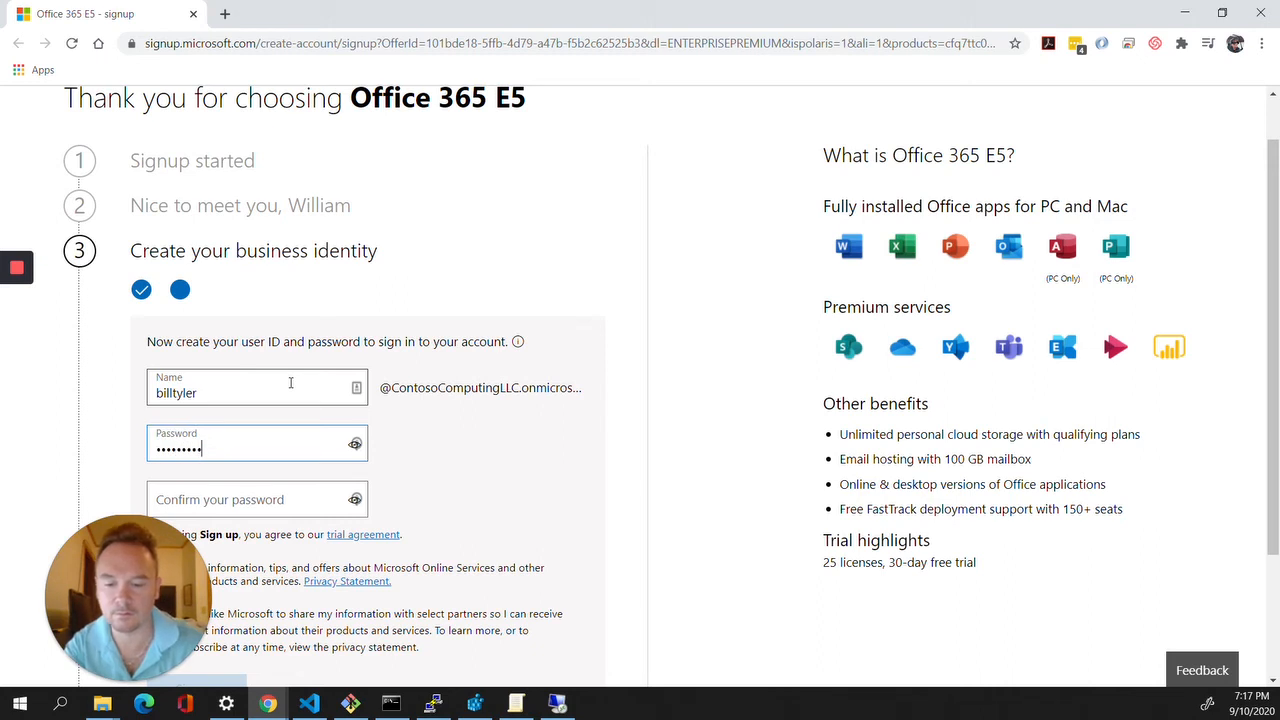
type("xx")
key("Tab")
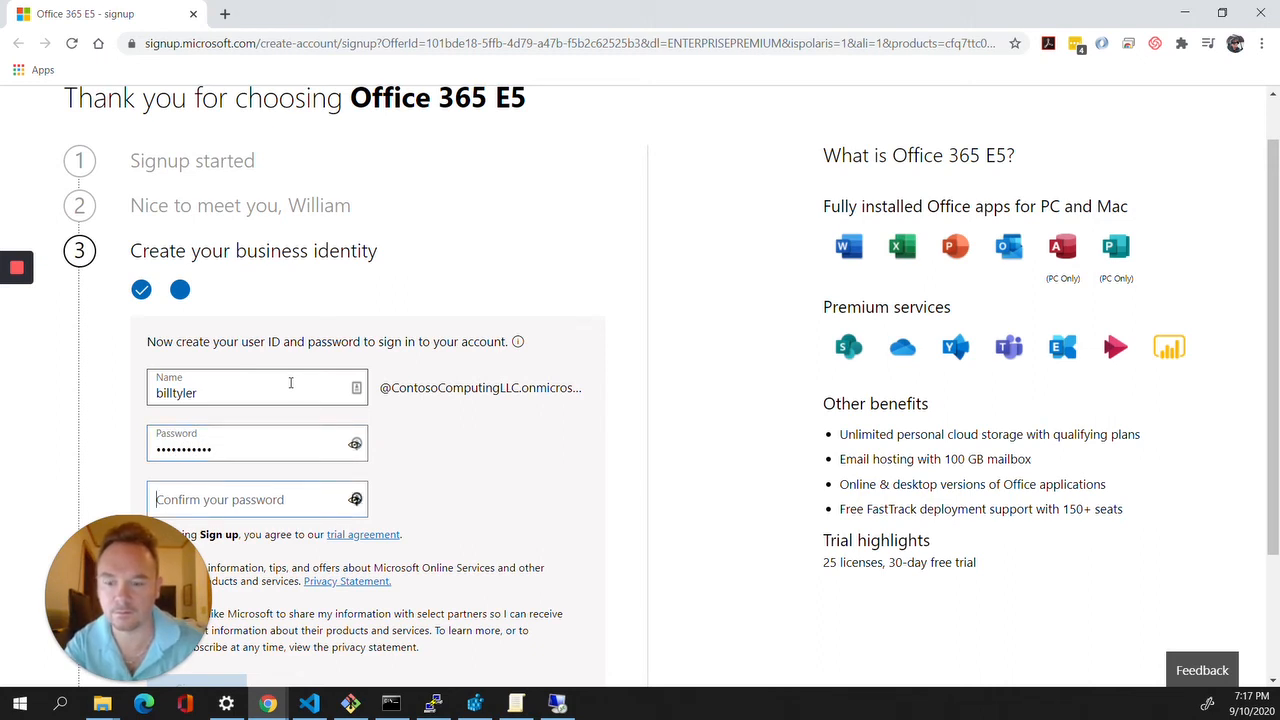
type("xxxx")
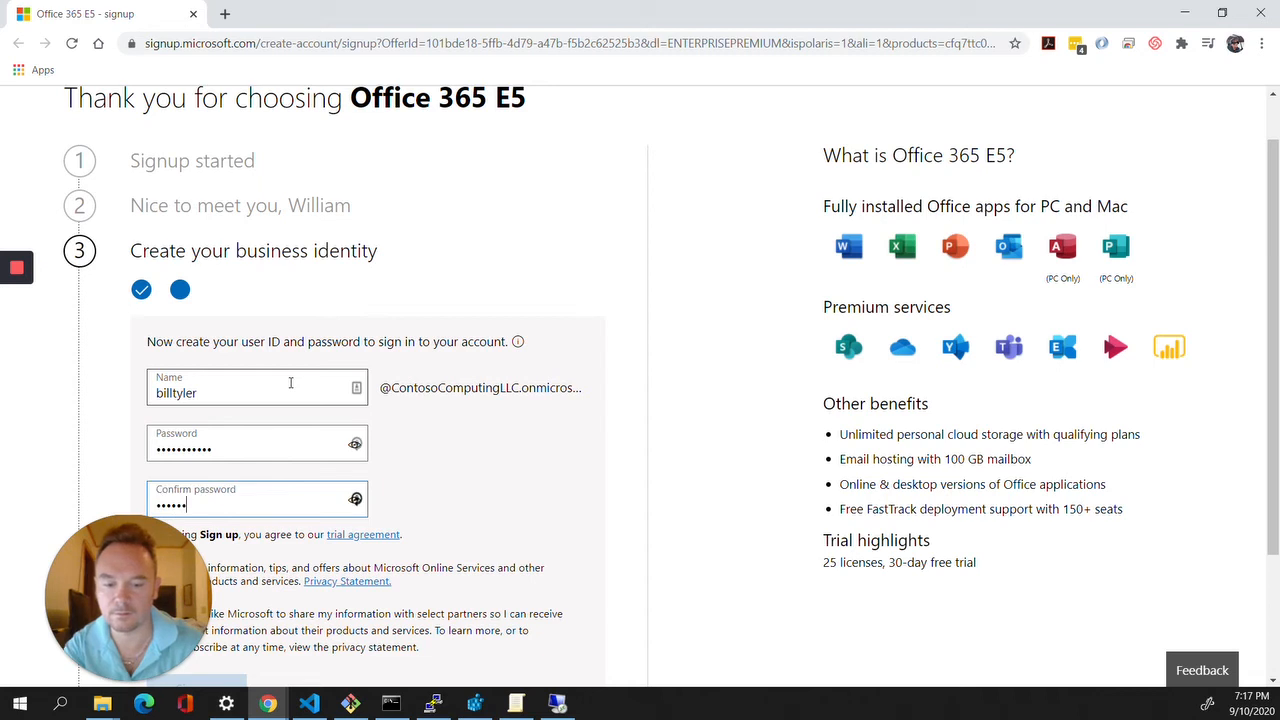
type("xxxxxx")
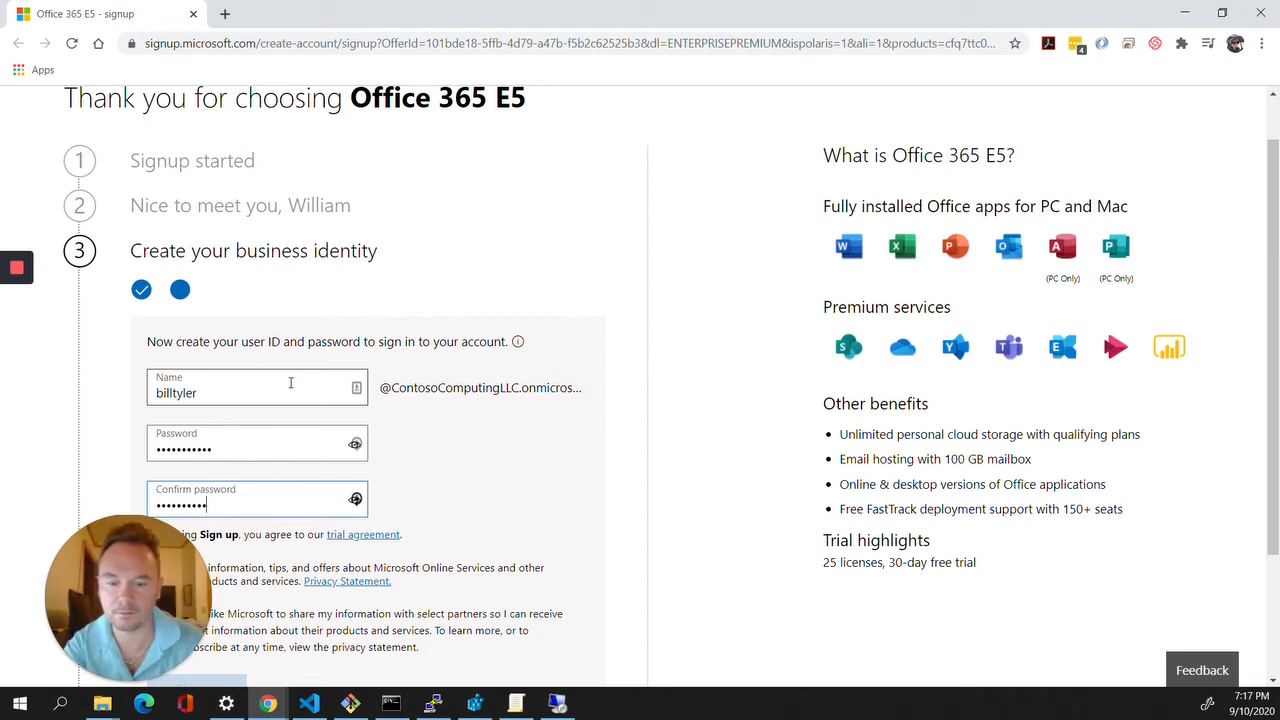
key("shift+Tab")
key("shift+Tab")
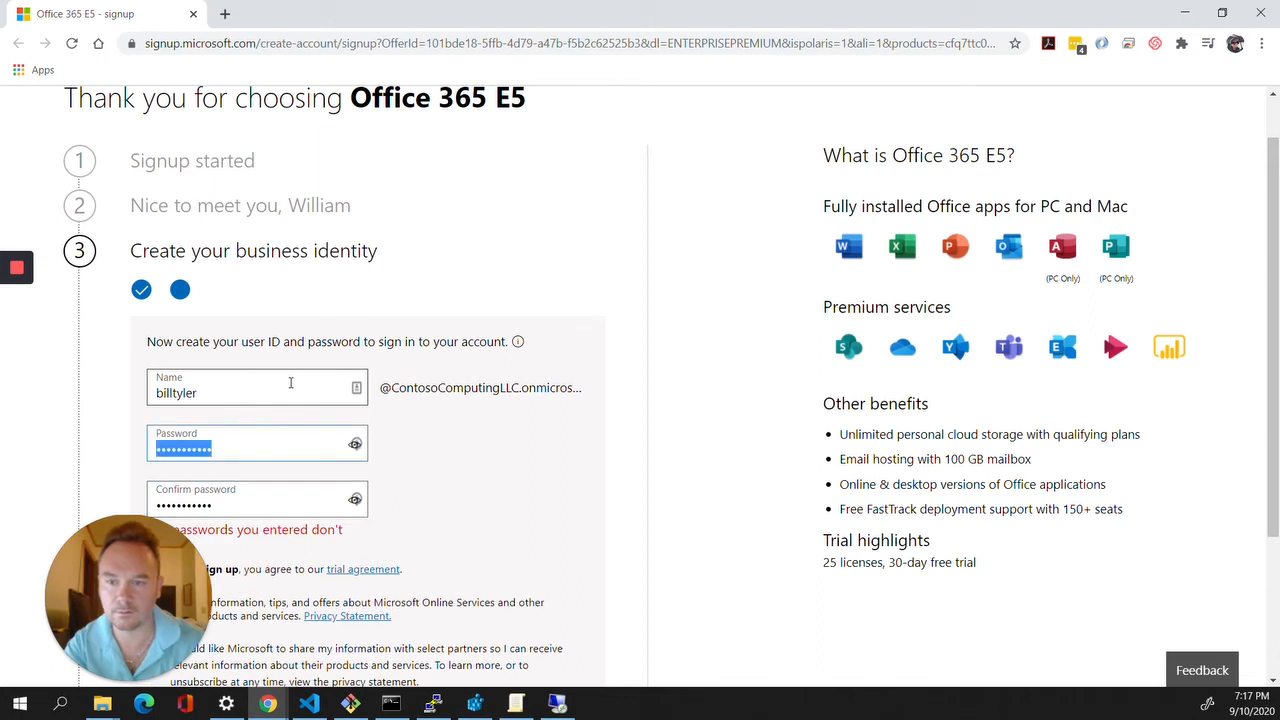
key("End")
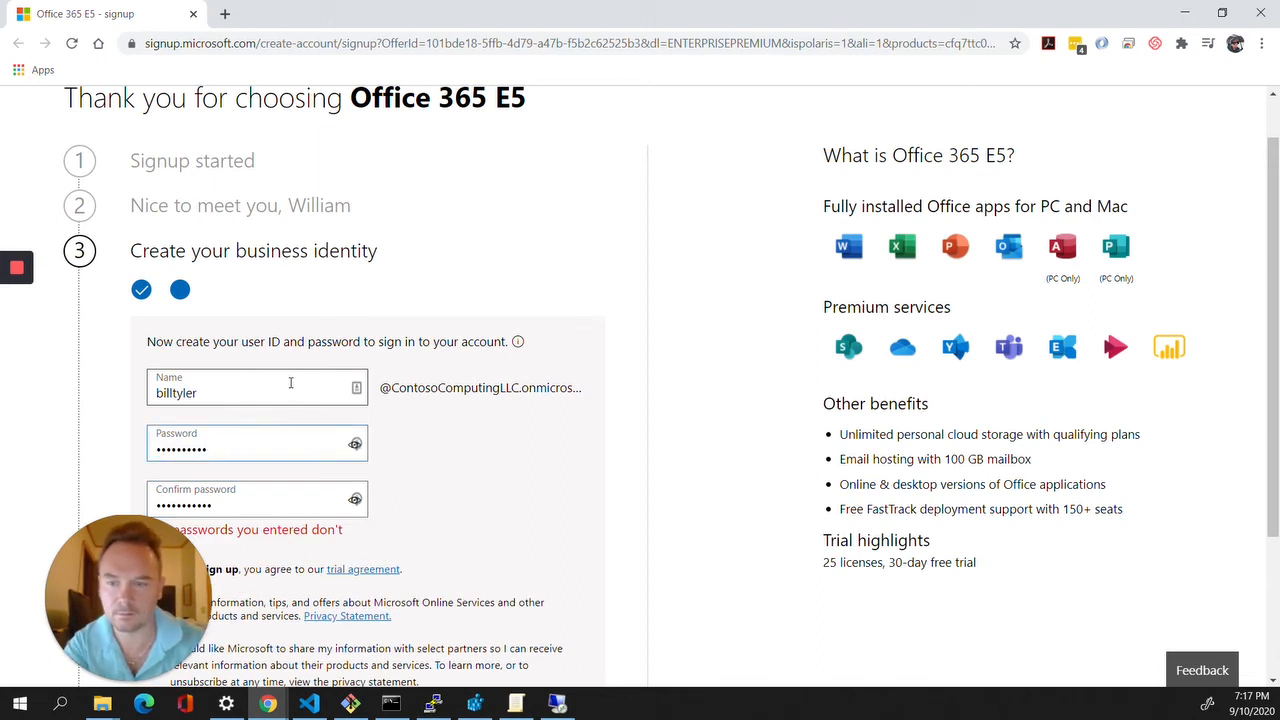
type("x")
key("Tab")
key("Tab")
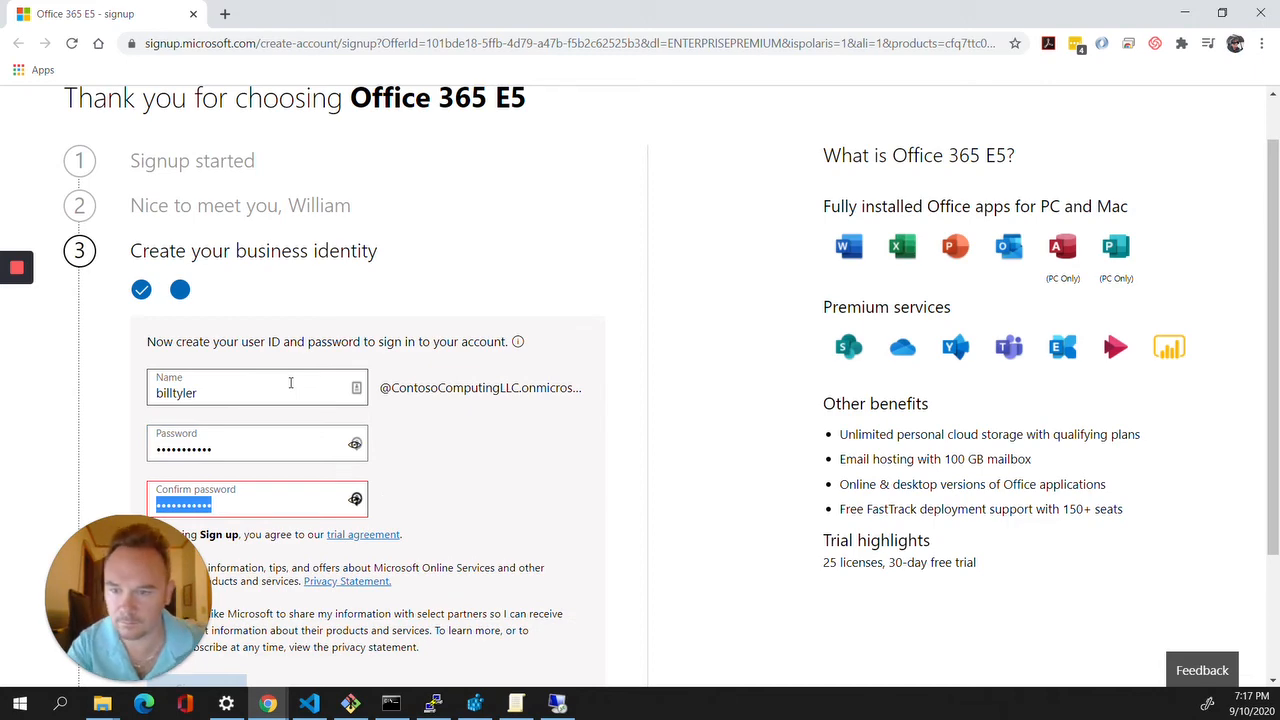
scroll(290, 383, "down", 2)
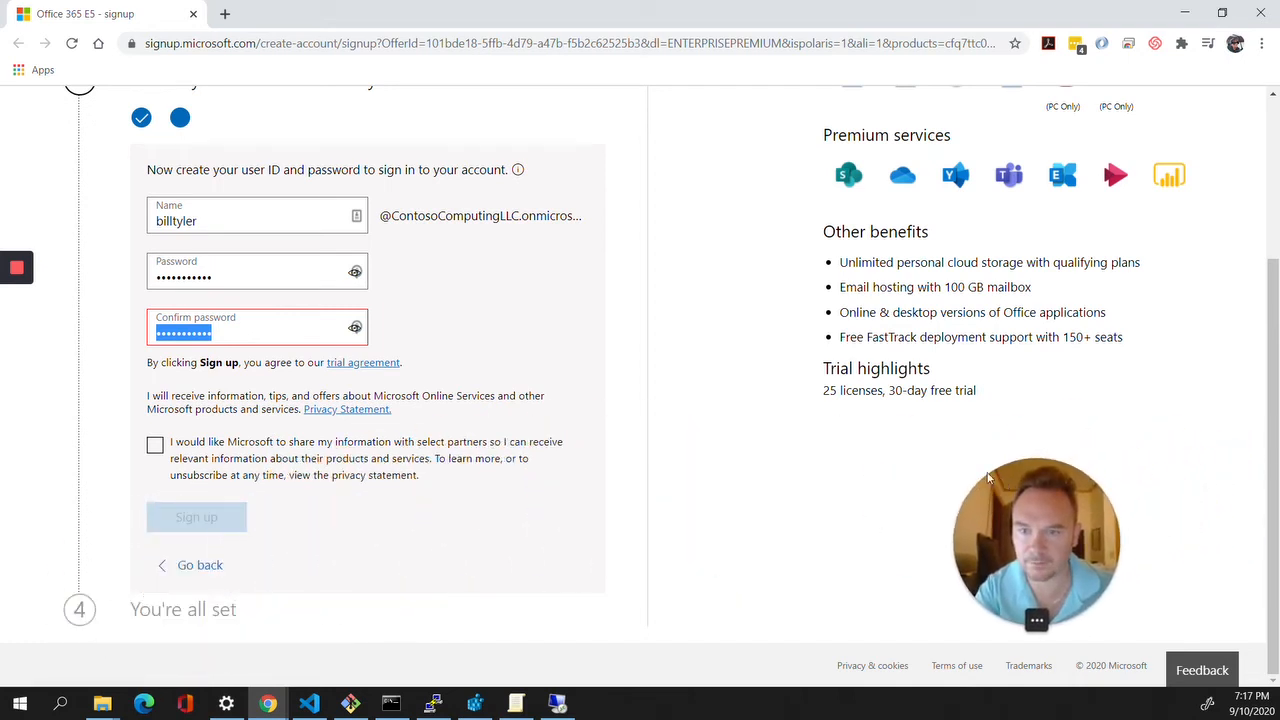
Recheck the mismatched confirmation, then clear and retype the password field
left_click(253, 329)
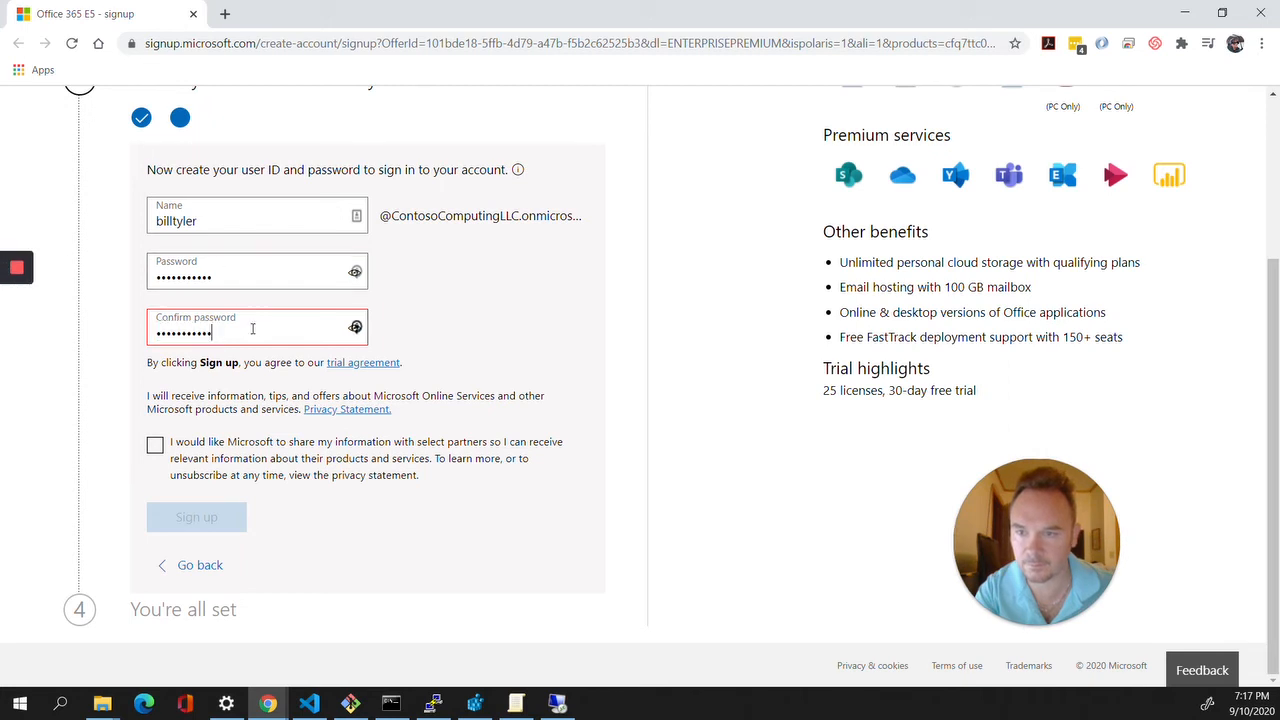
left_click(152, 449)
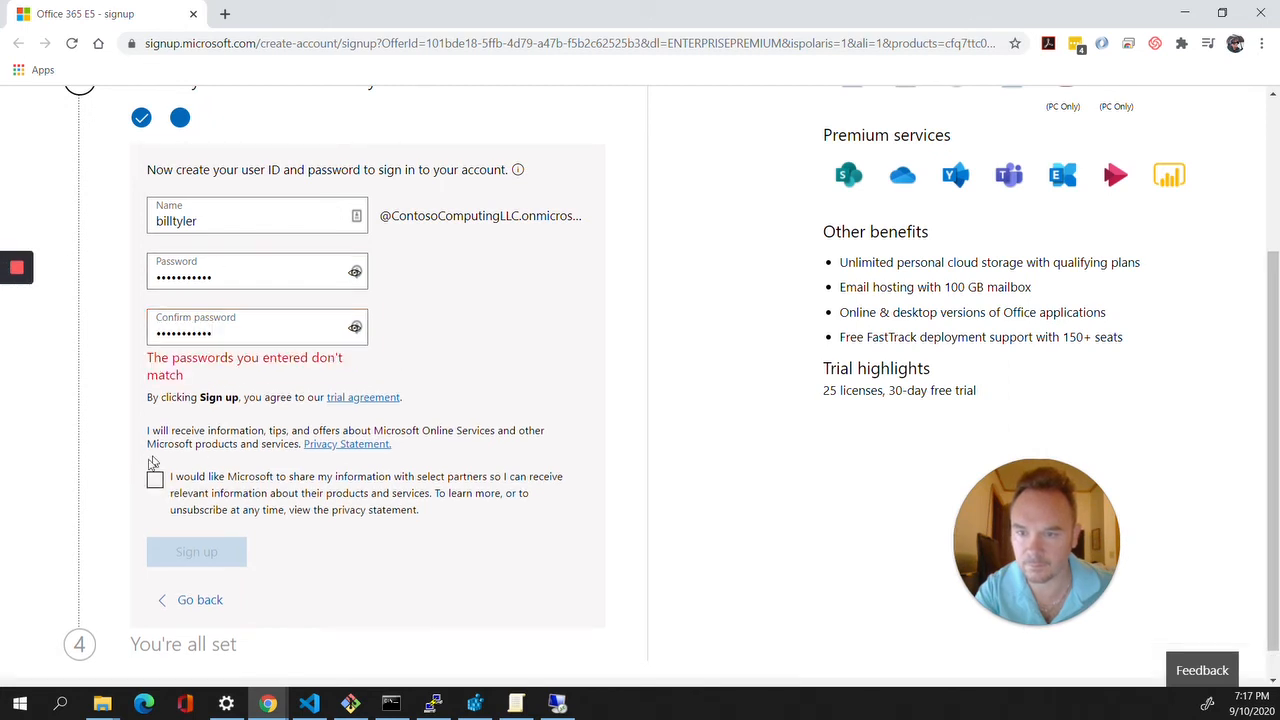
left_click(152, 485)
left_click(152, 485)
left_click(280, 319)
left_click_drag(211, 333, 5, 302)
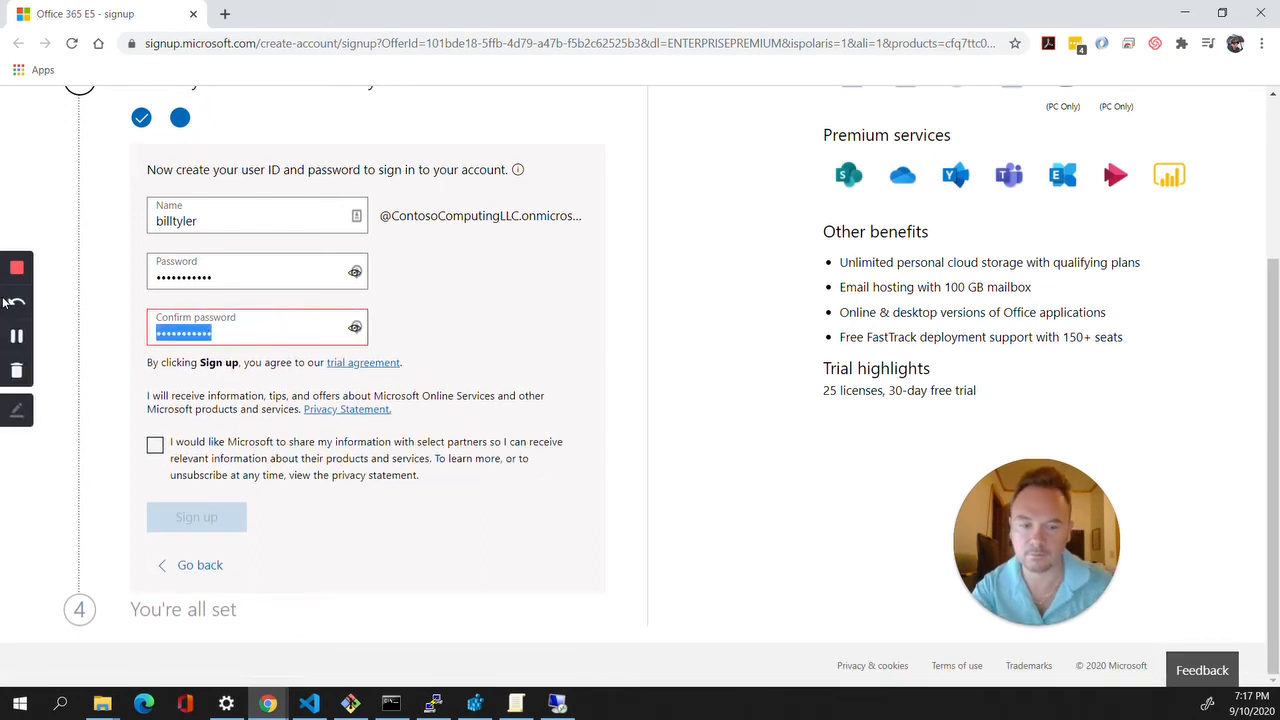
type("•••••••")
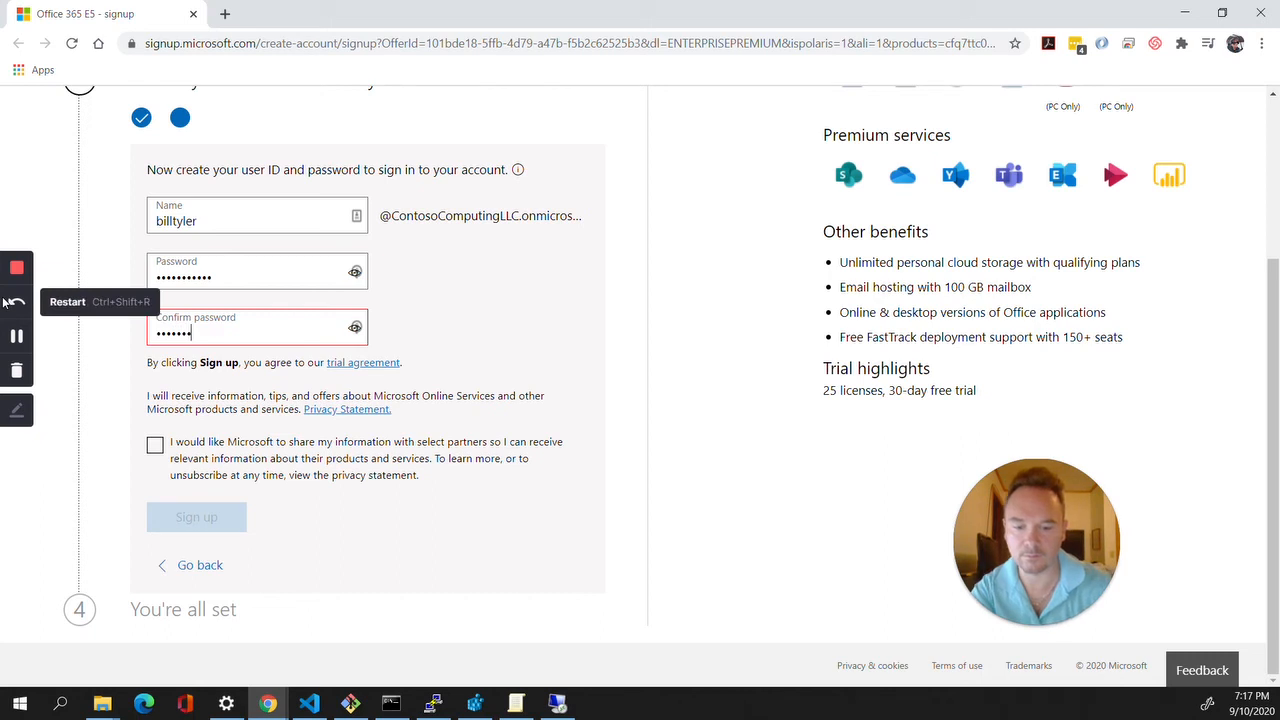
type("••••")
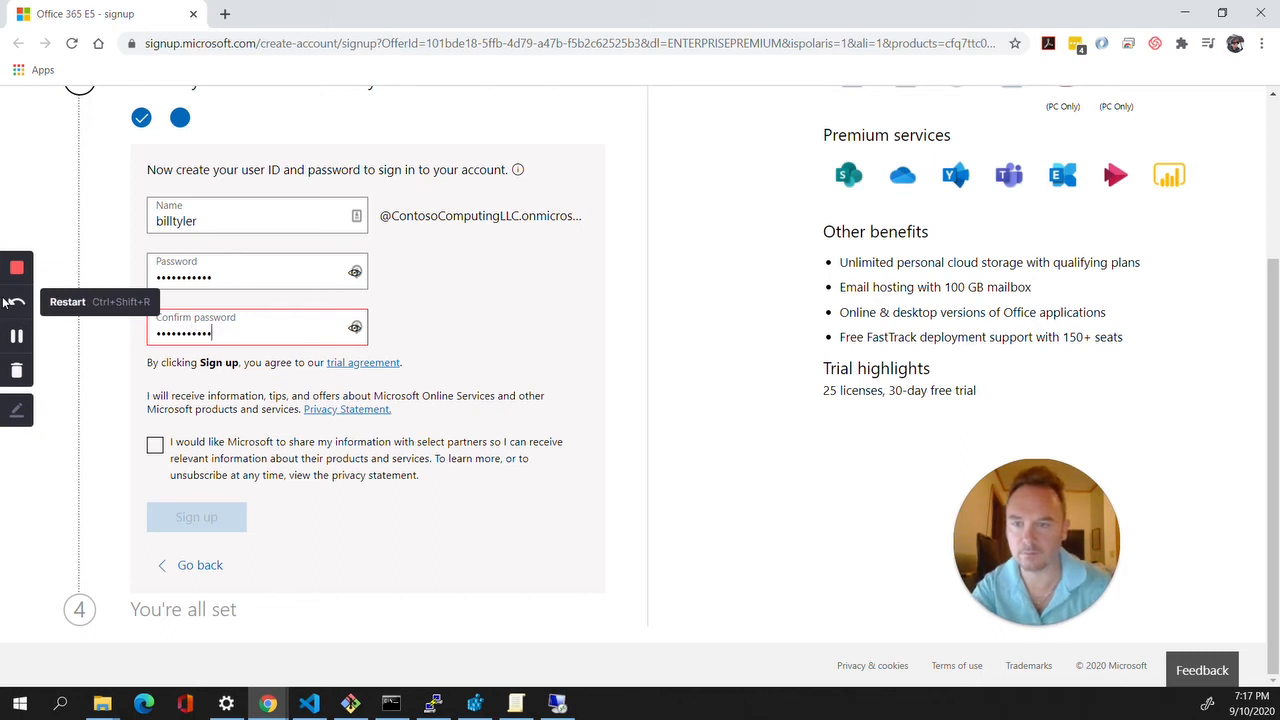
key("shift+Tab")
type("•••")
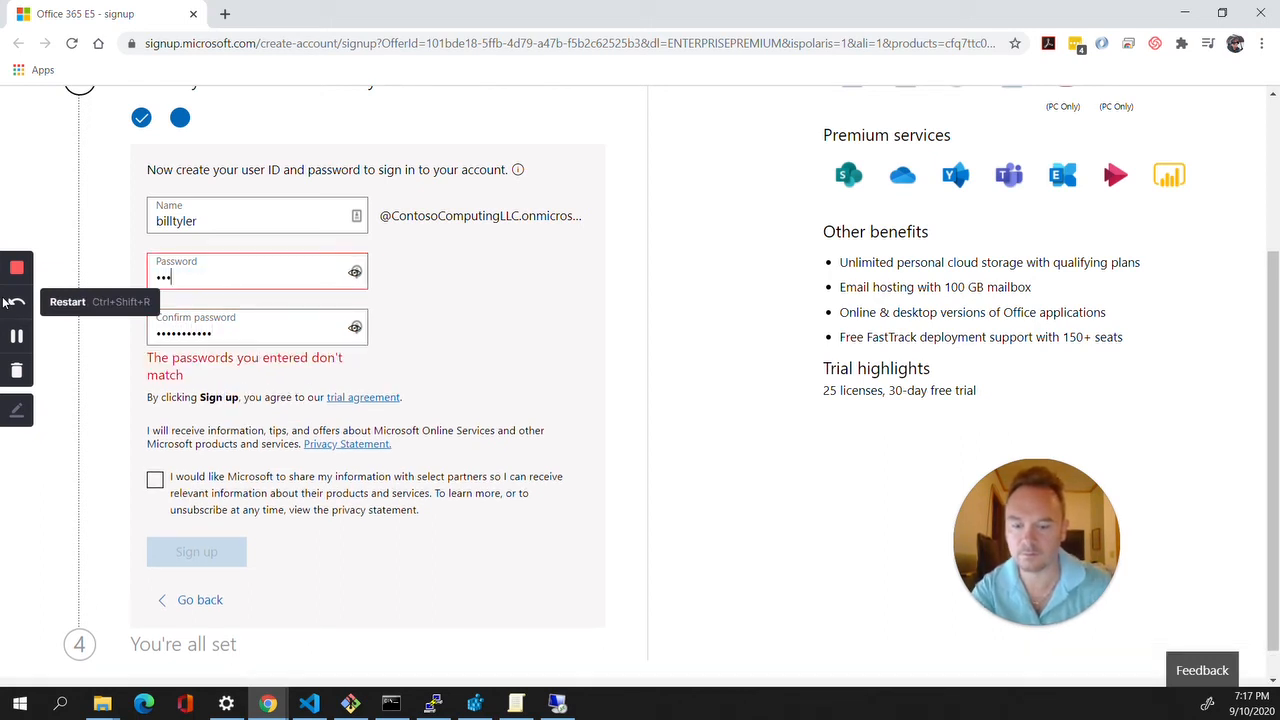
key("BackSpace")
key("BackSpace")
key("BackSpace")
type("•")
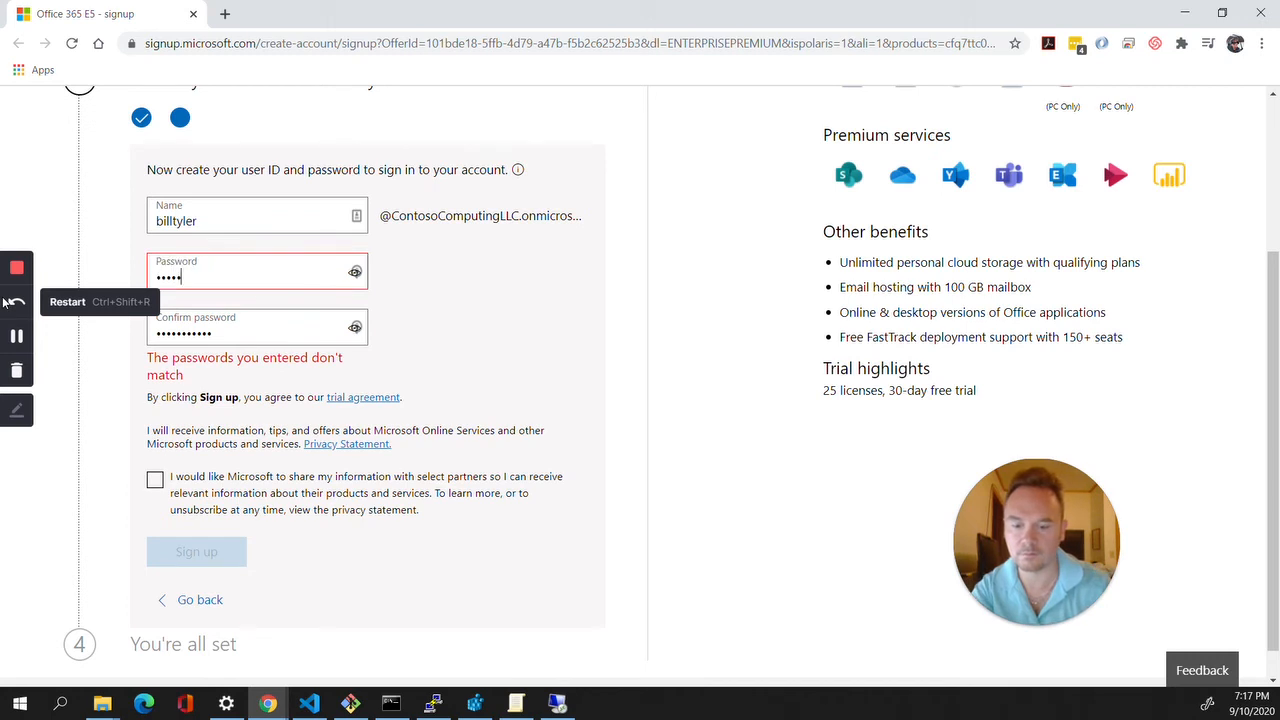
type("••••")
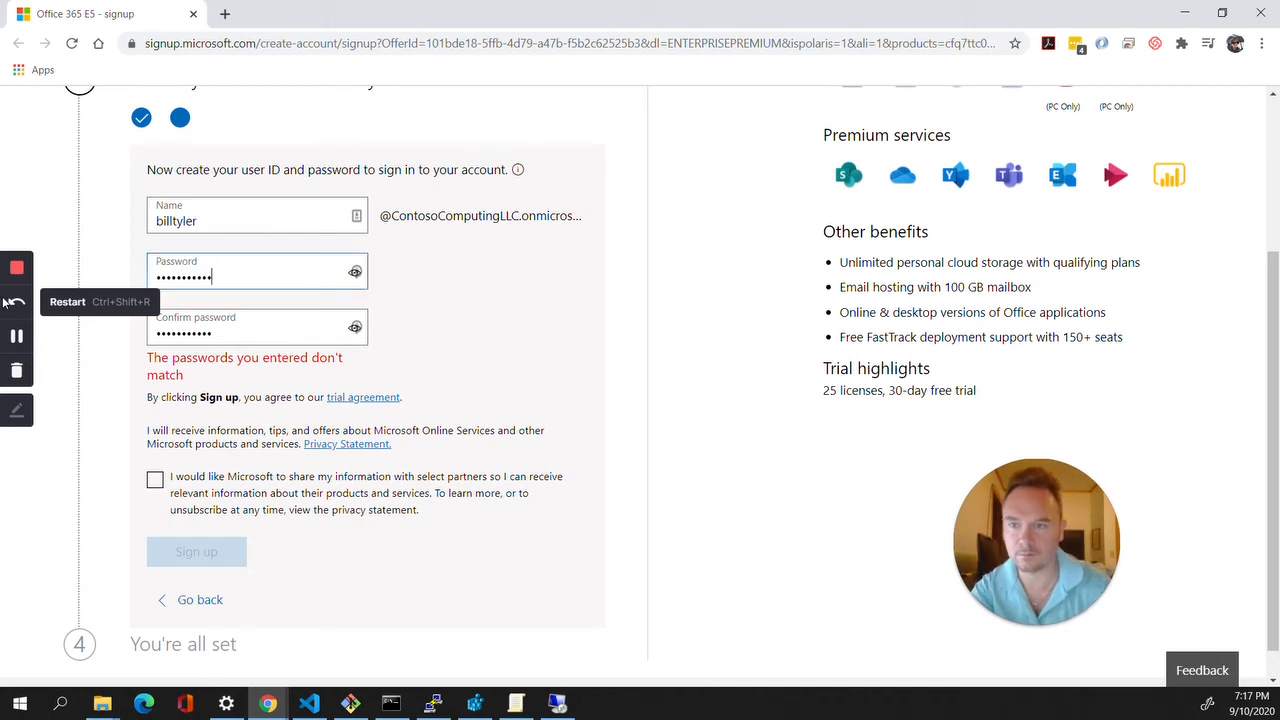
key("Tab")
key("Tab")
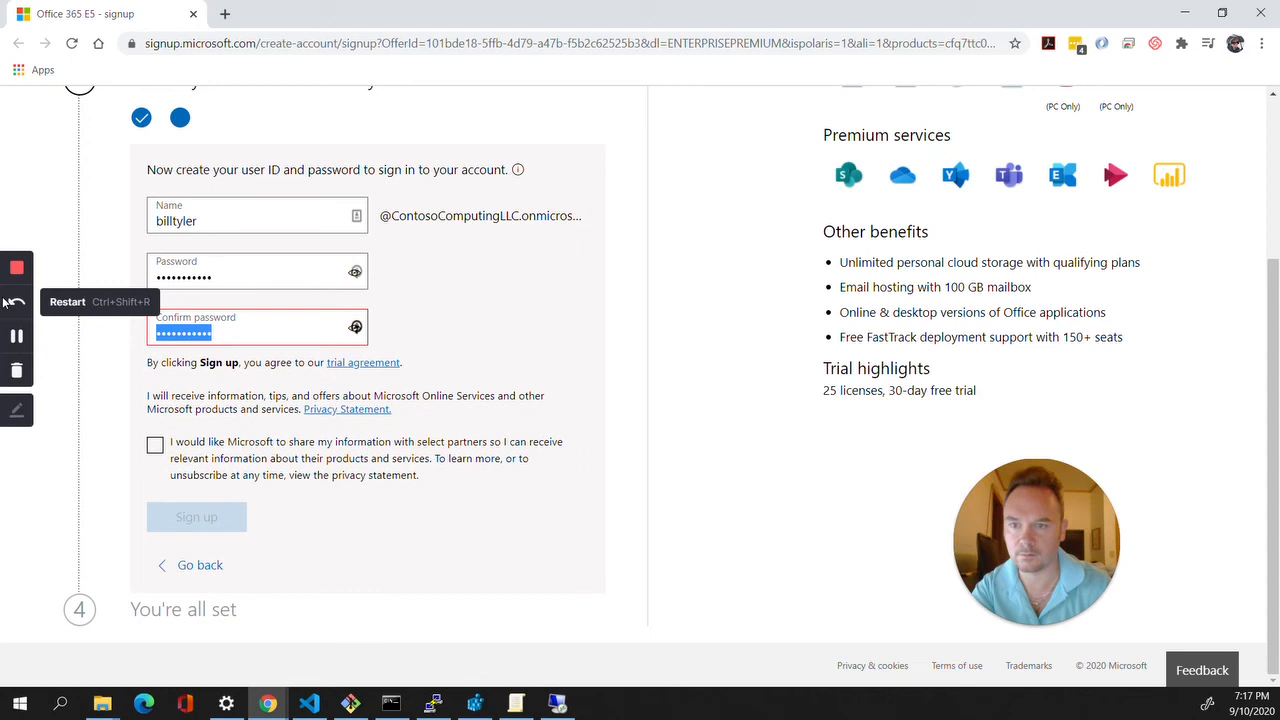
type("•")
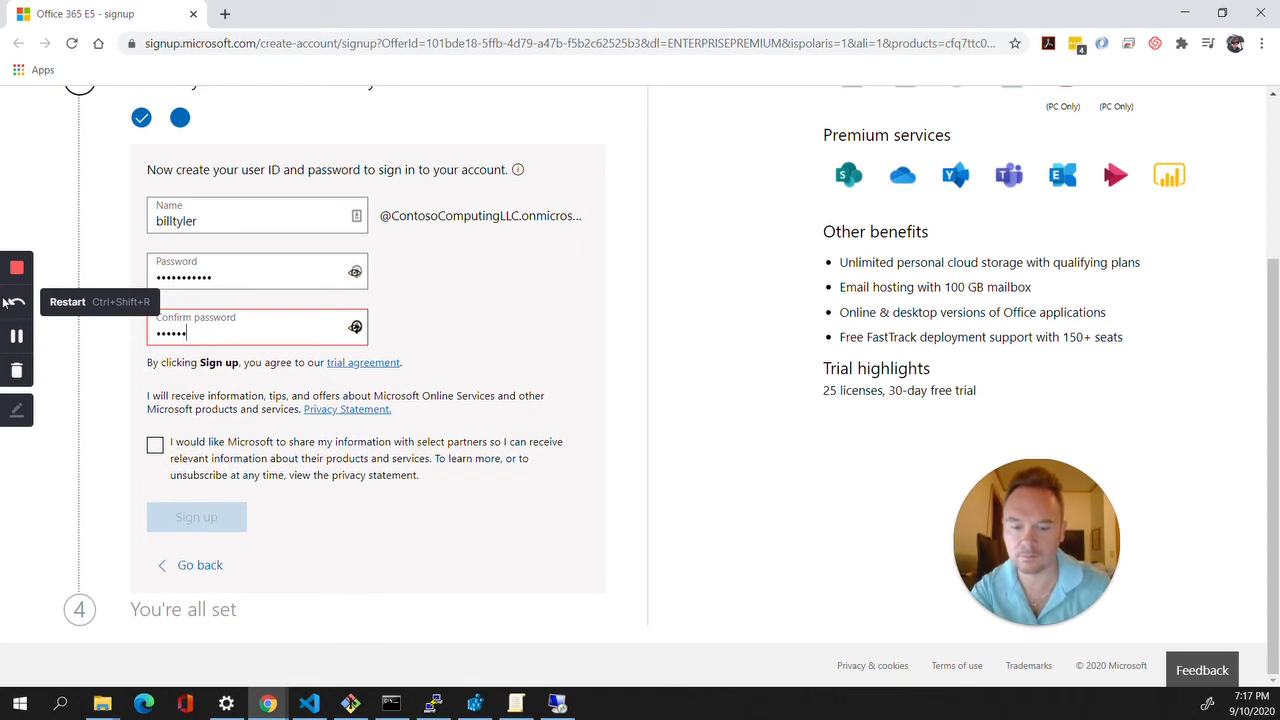
type("••••")
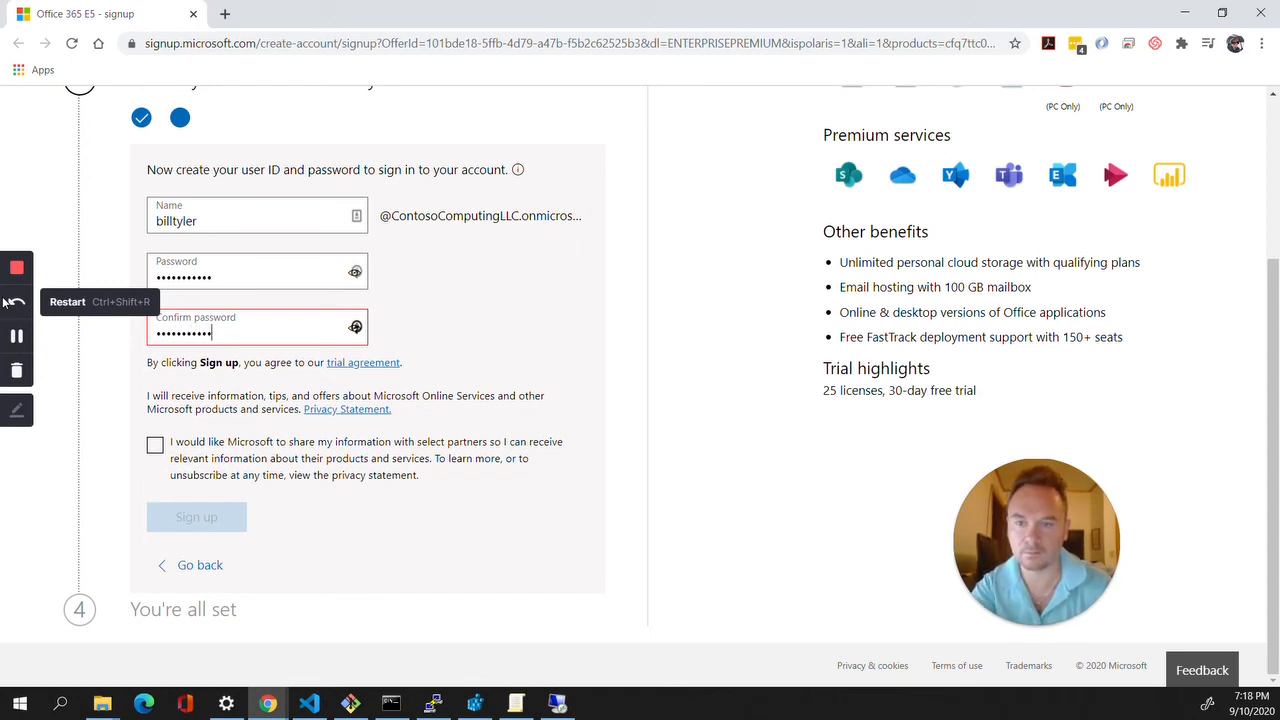
Erase and re-enter both password and confirmation so they match and the error clears
key("shift+Tab")
key("shift+Tab")
key("End")
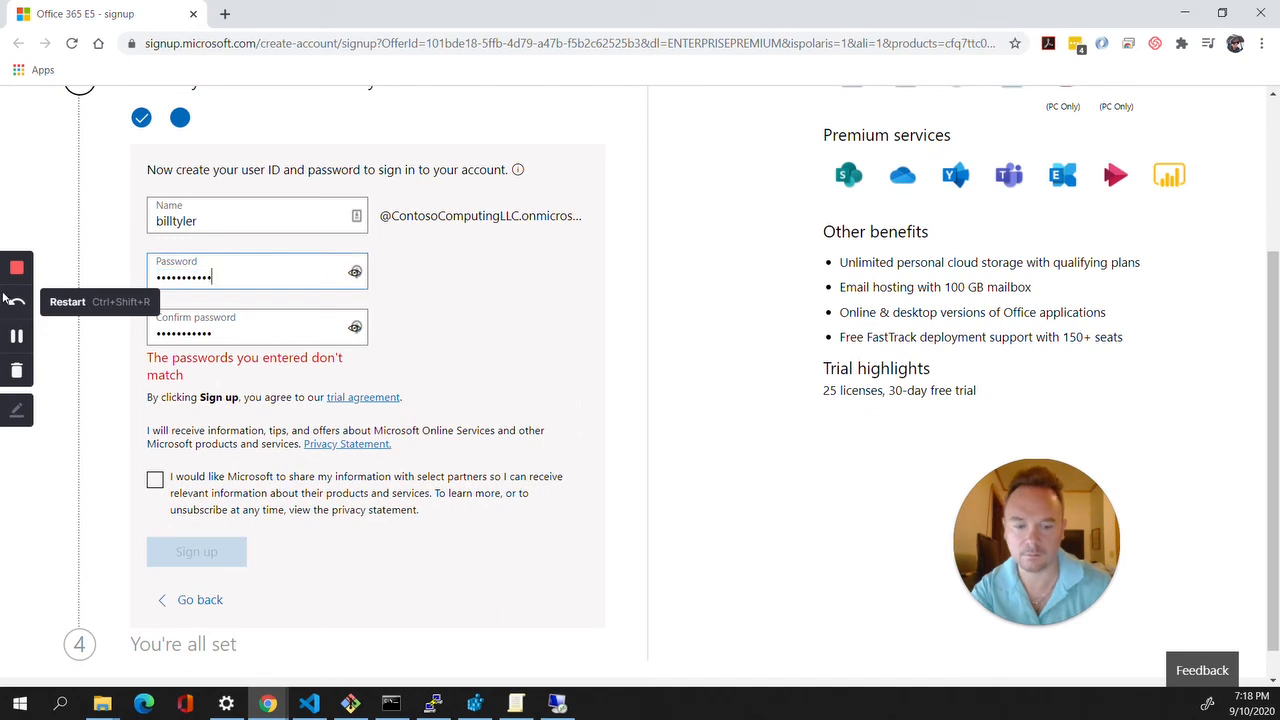
type("•")
key("Tab")
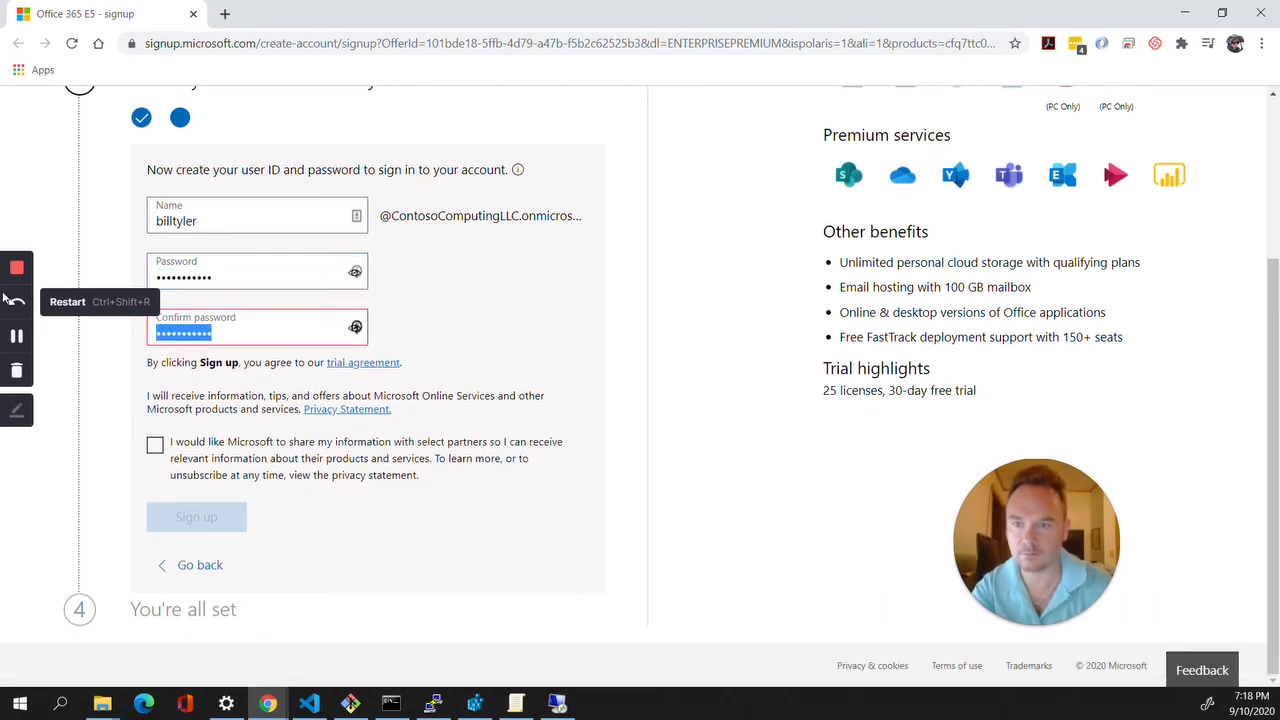
key("BackSpace")
key("shift+Tab")
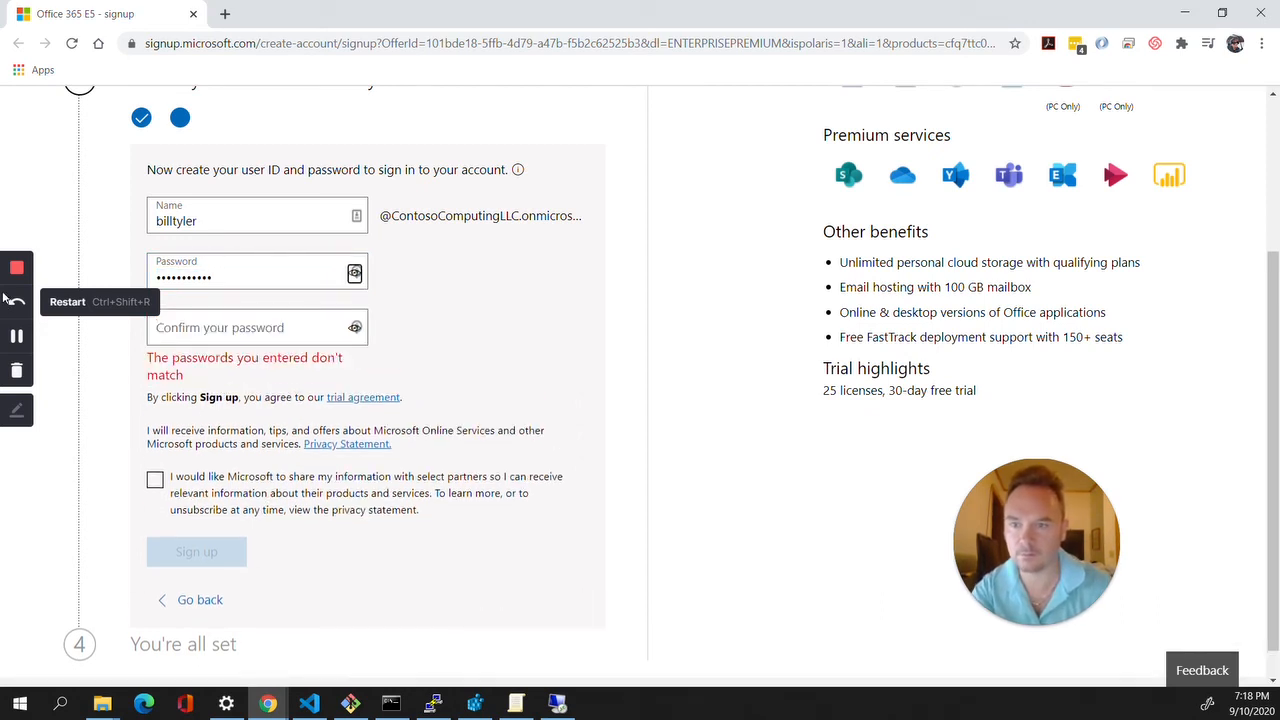
key("shift+Tab")
key("BackSpace")
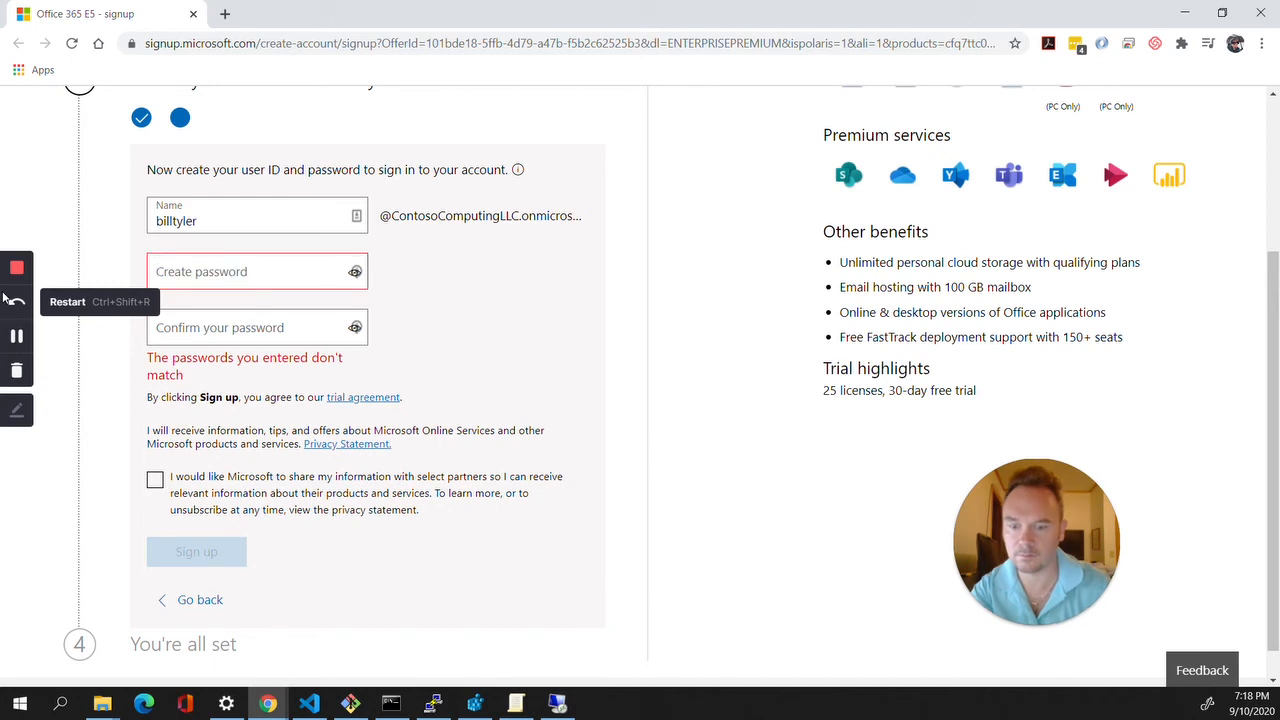
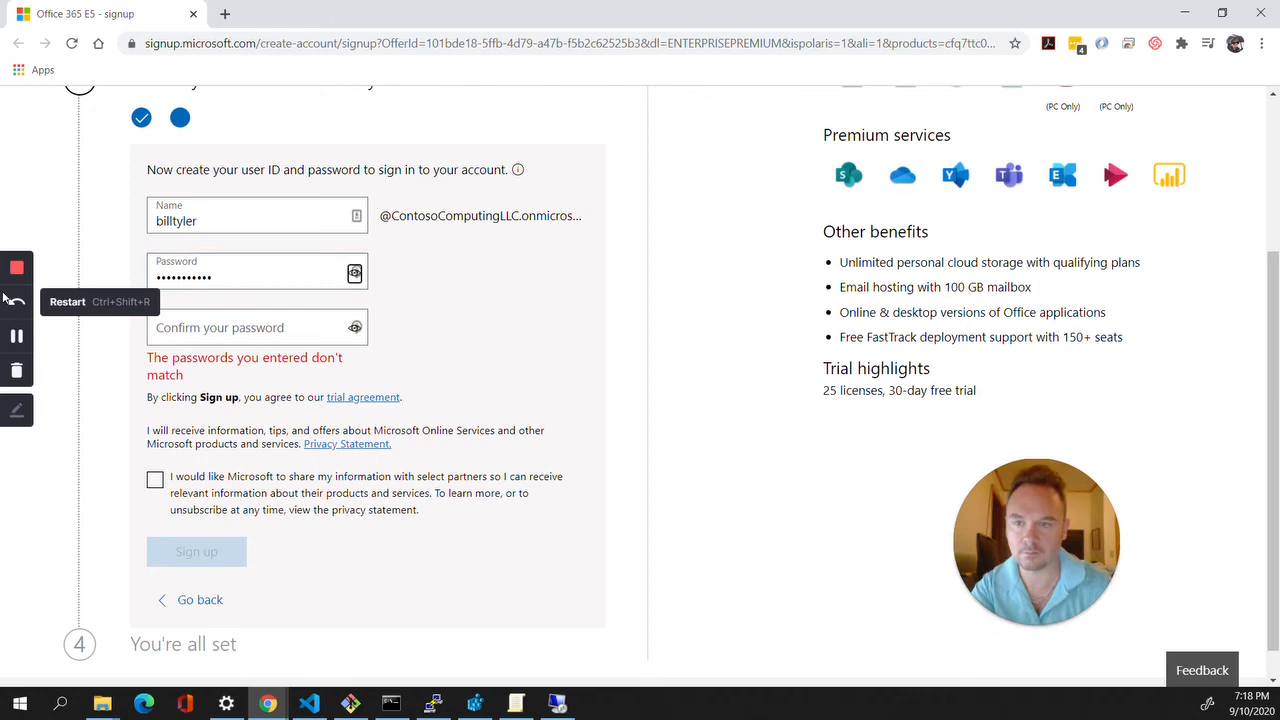
key("Tab")
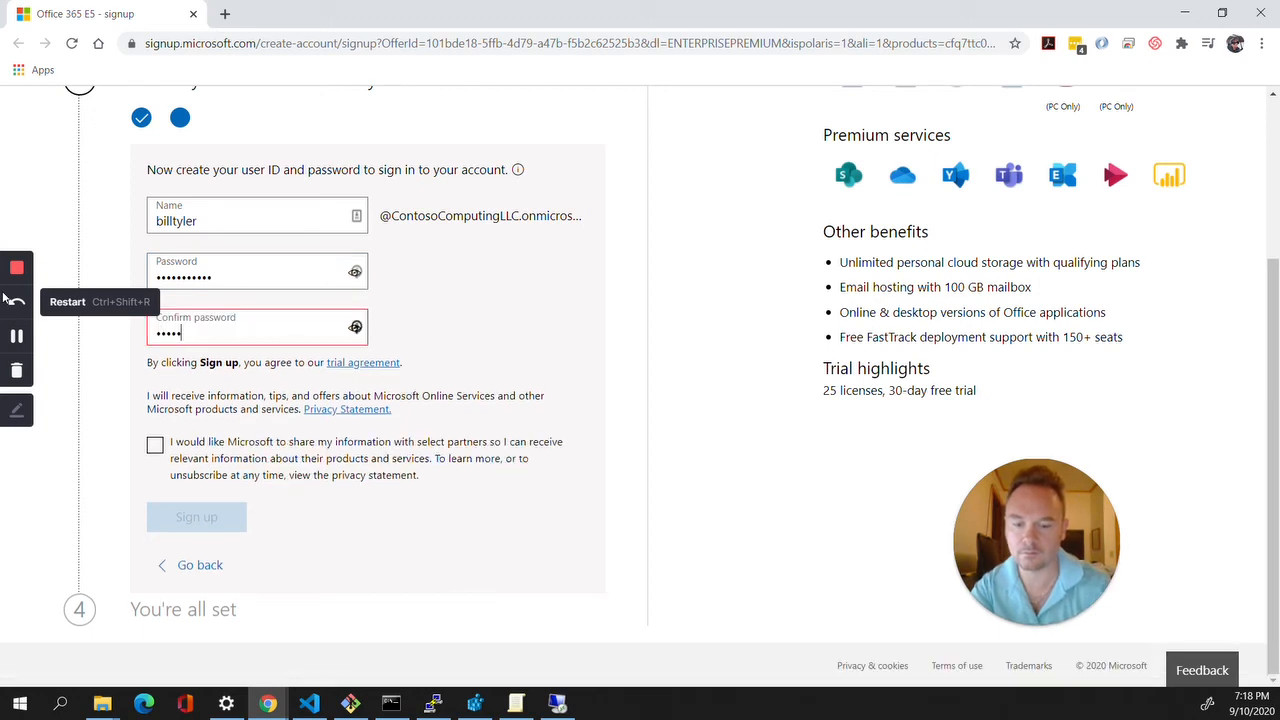
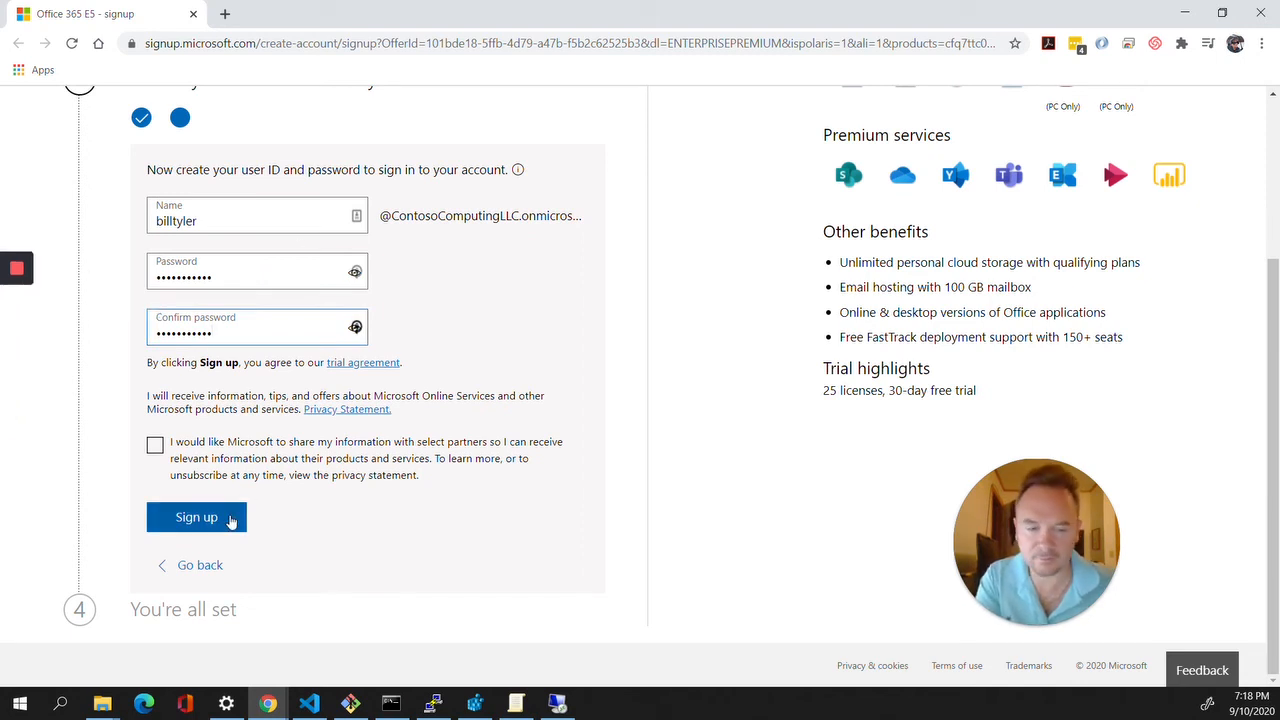
Sign up to create the account and save the new login to LastPass
left_click(229, 517)
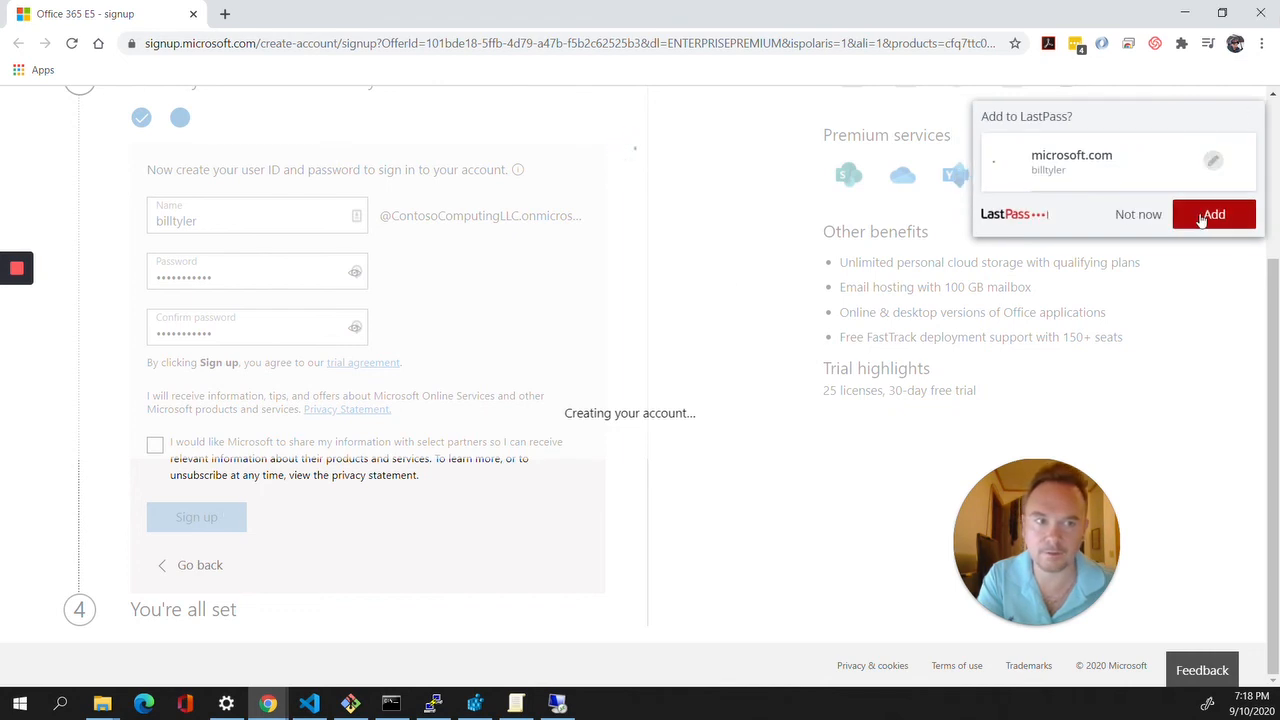
left_click(1205, 218)
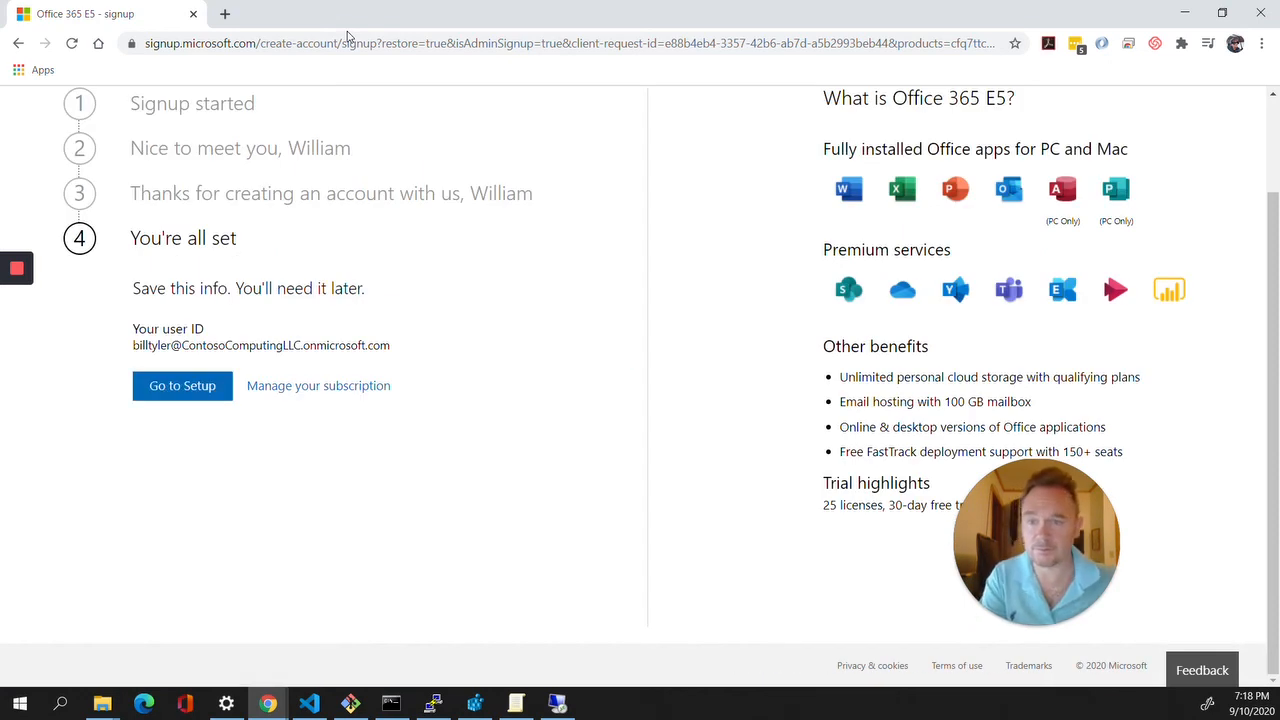
Select the new user ID for copying and go to Setup, reaching the sign-in page
triple_click(242, 346)
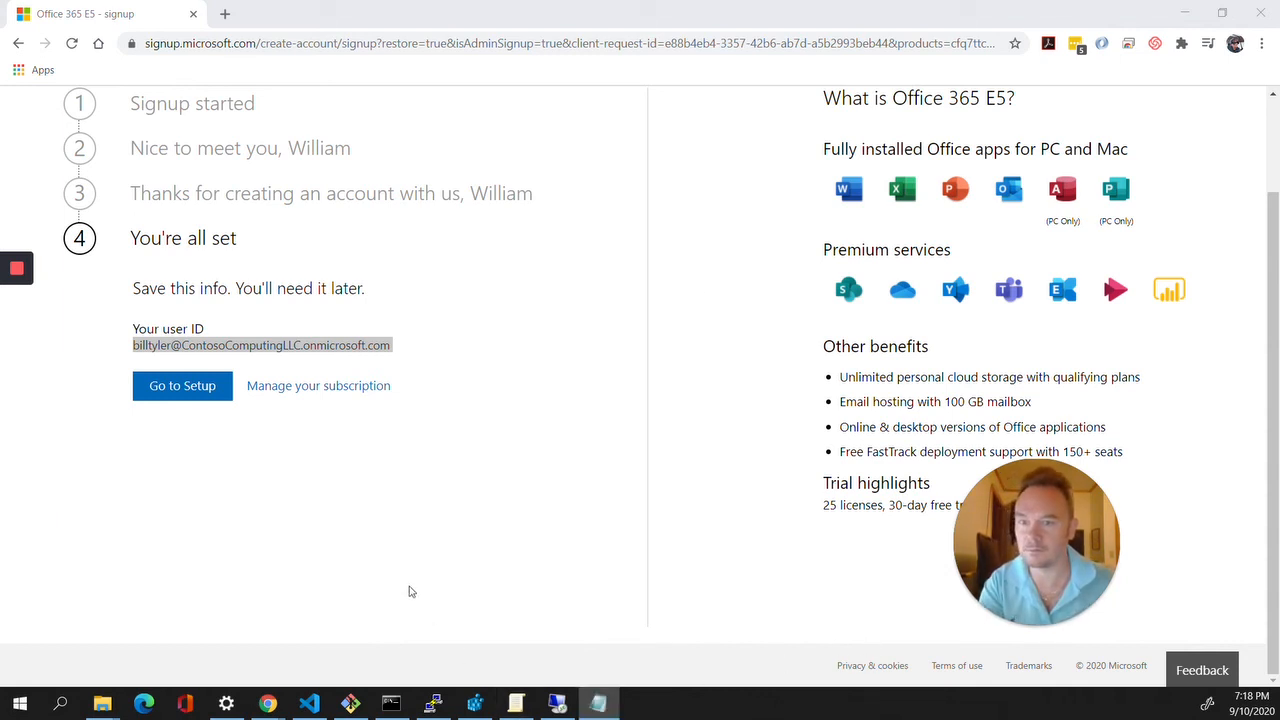
left_click(189, 384)
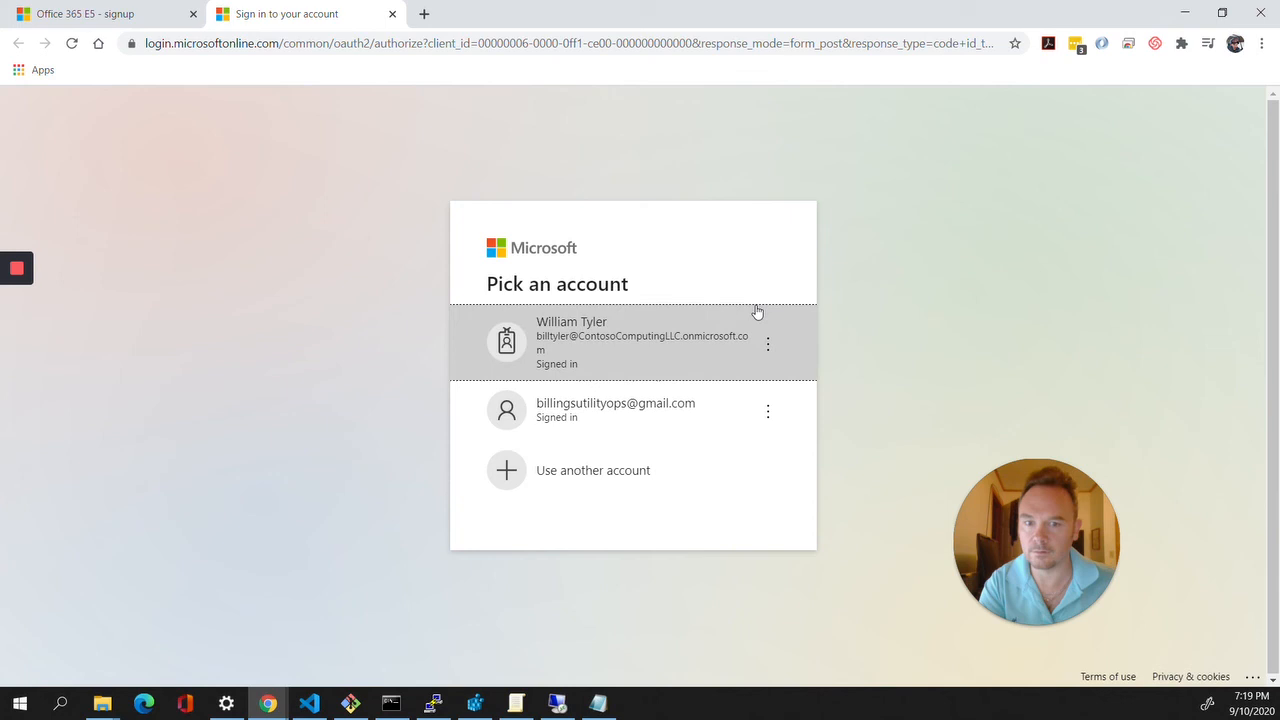
left_click(737, 329)
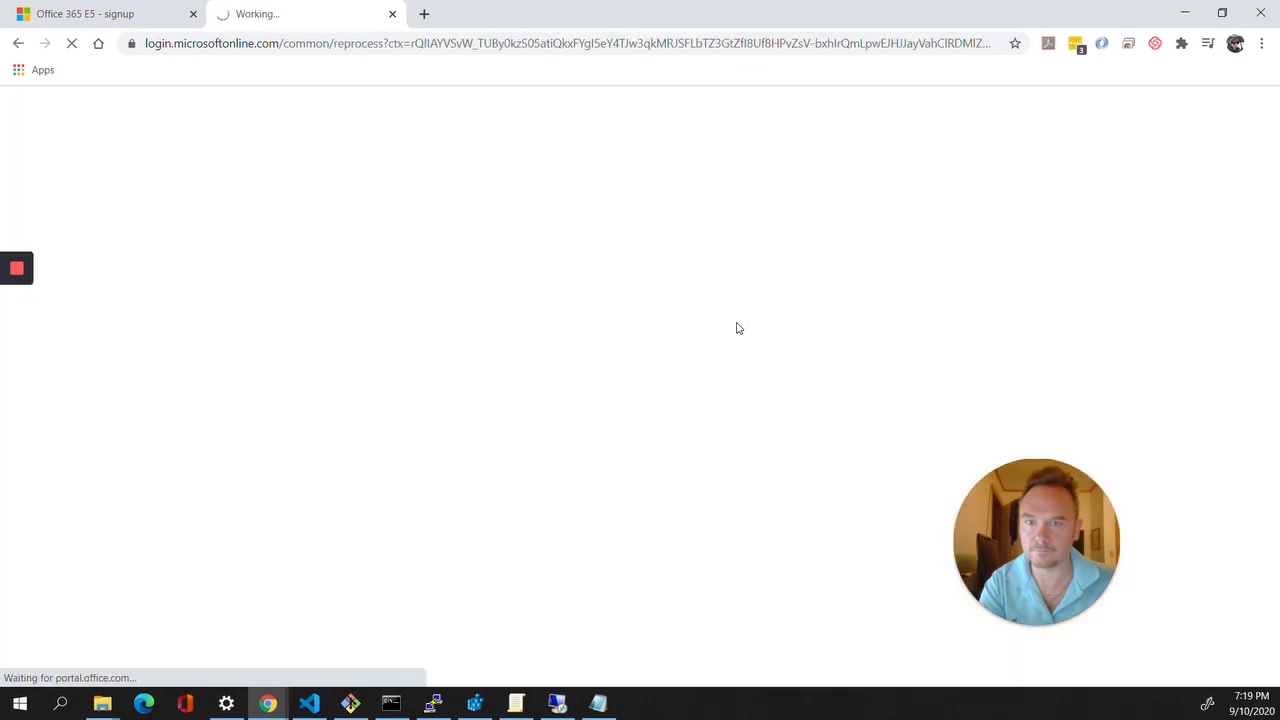